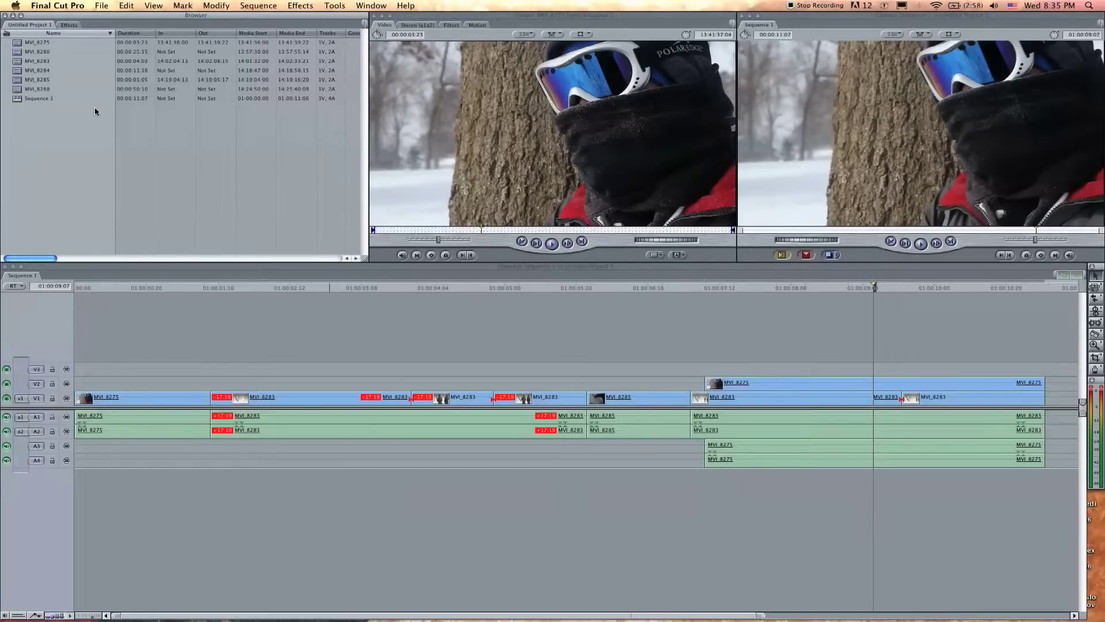
pyautogui.click(111, 5)
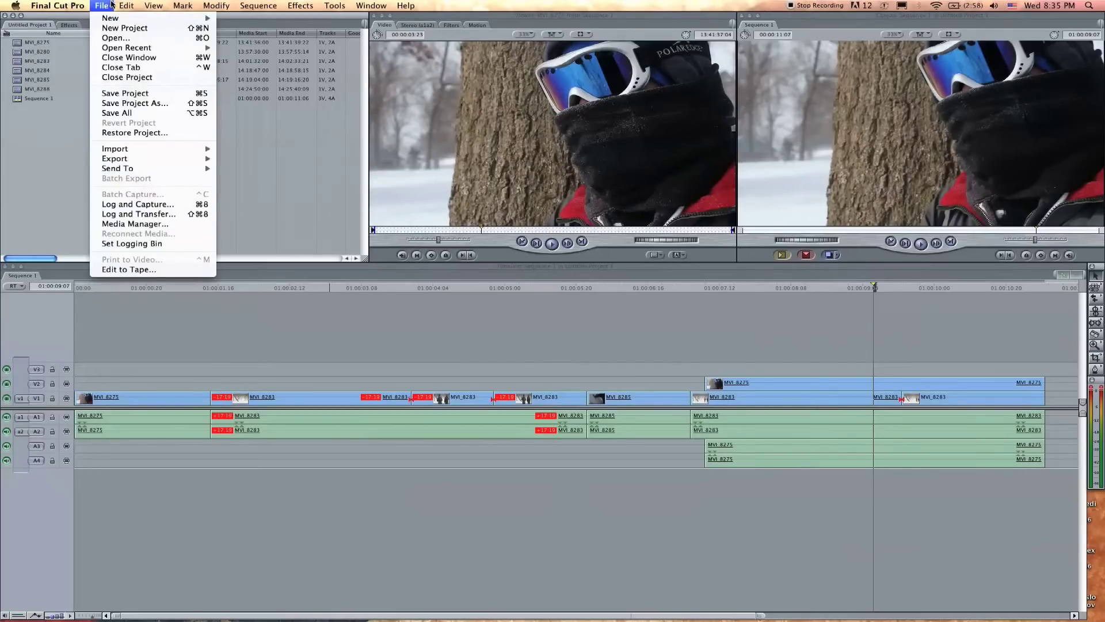
pyautogui.moveTo(358, 6)
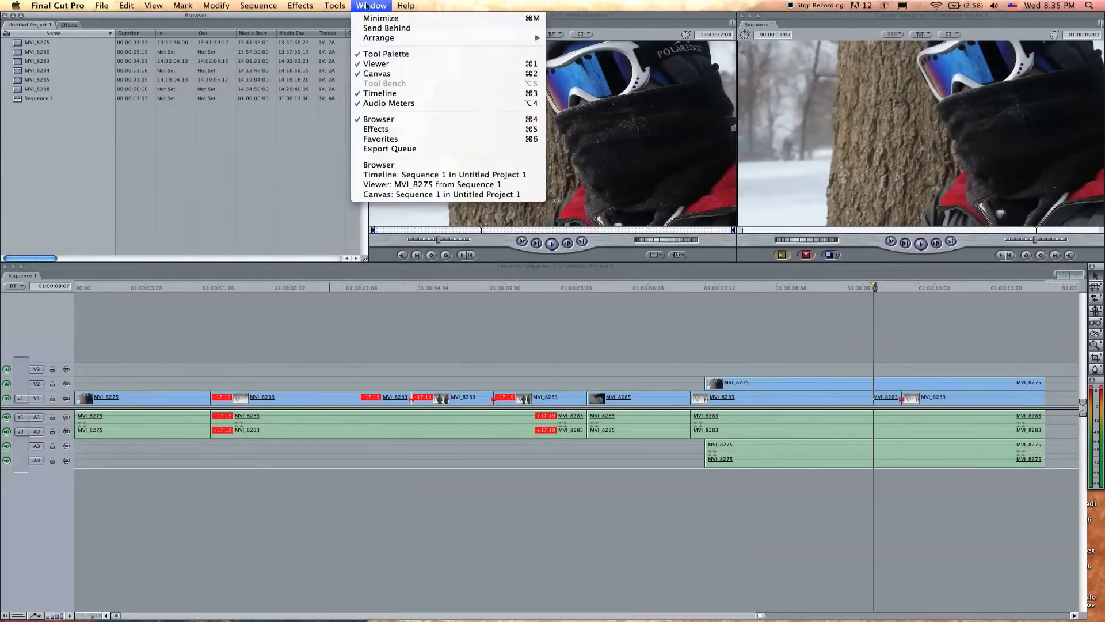
pyautogui.moveTo(266, 5)
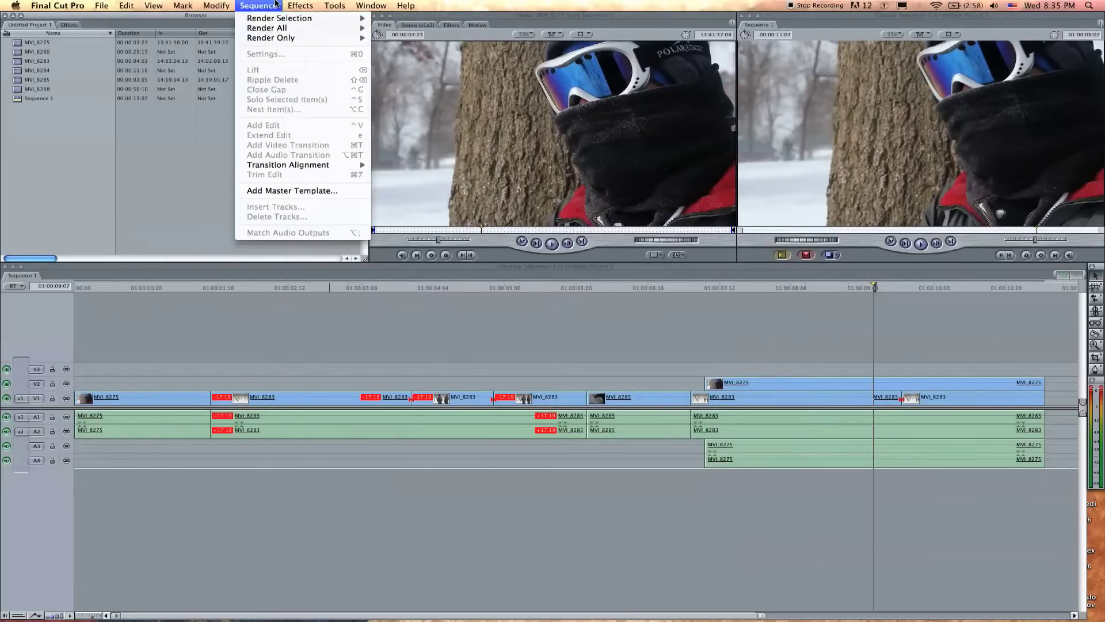
pyautogui.moveTo(226, 7)
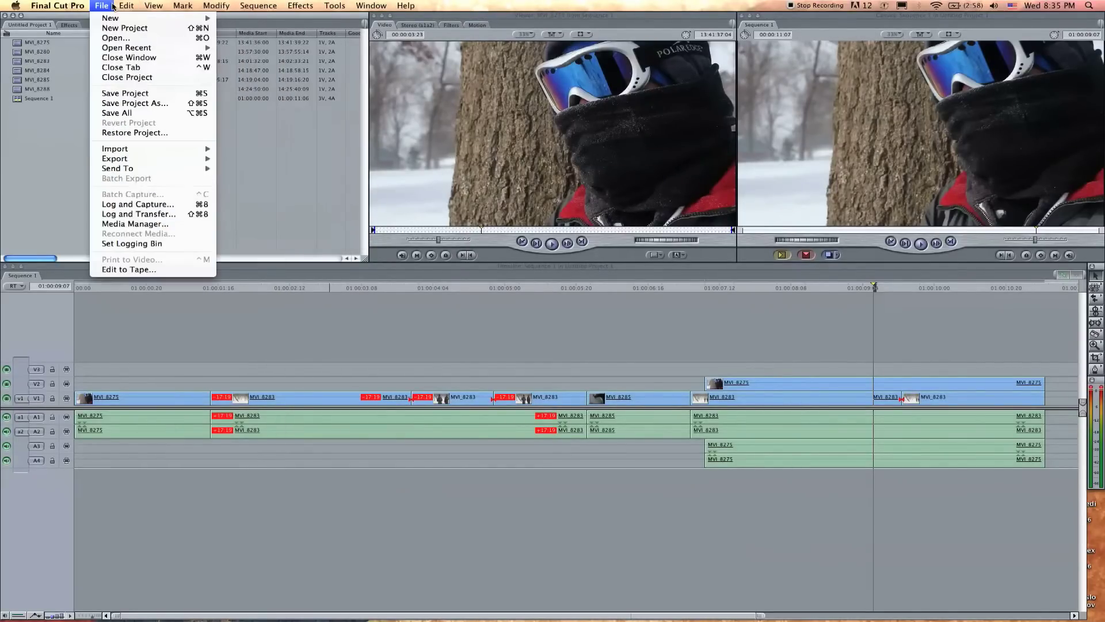
pyautogui.moveTo(88, 4)
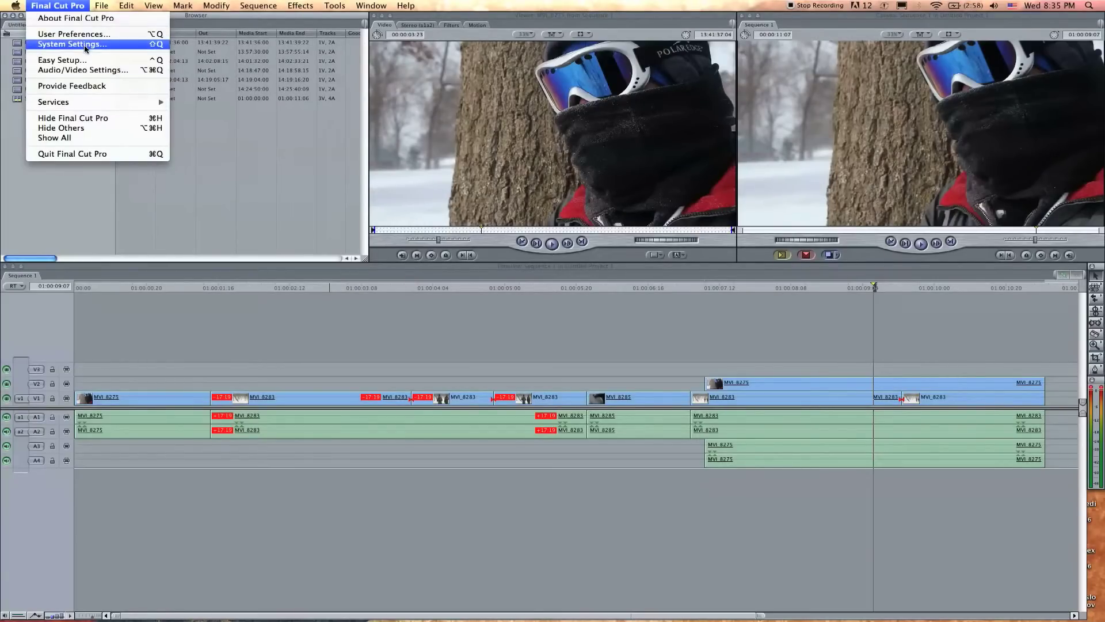
pyautogui.click(59, 7)
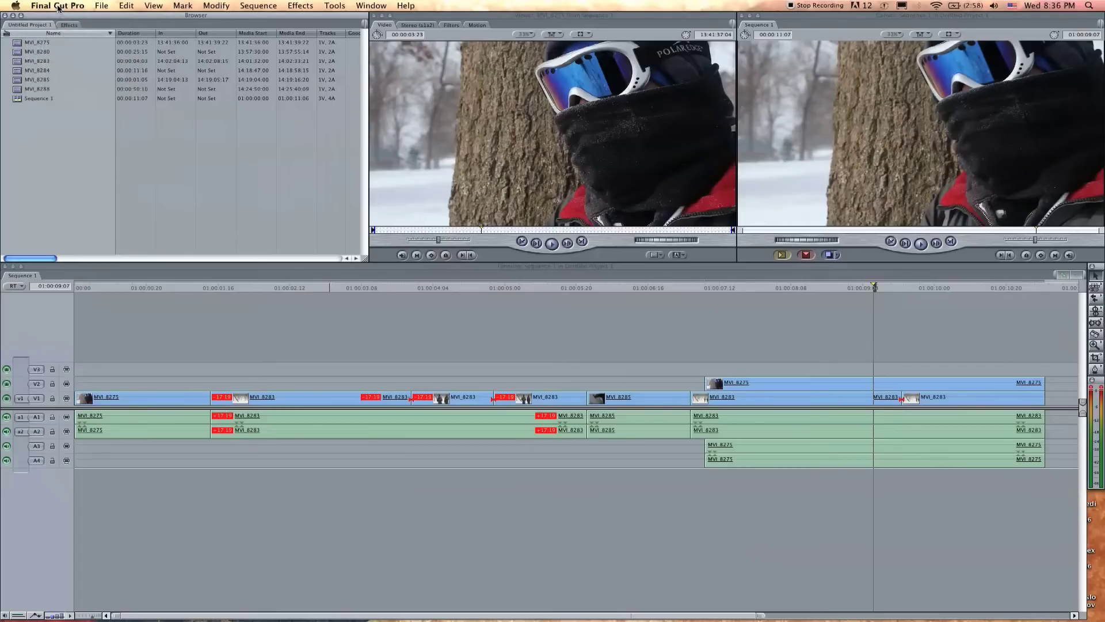
pyautogui.click(99, 5)
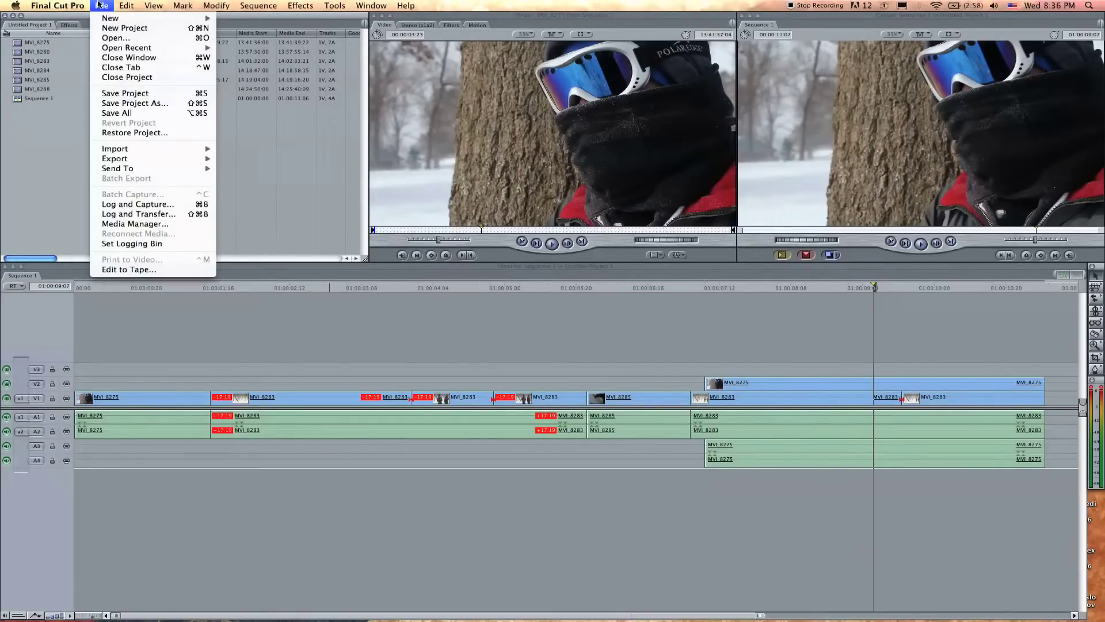
pyautogui.click(99, 5)
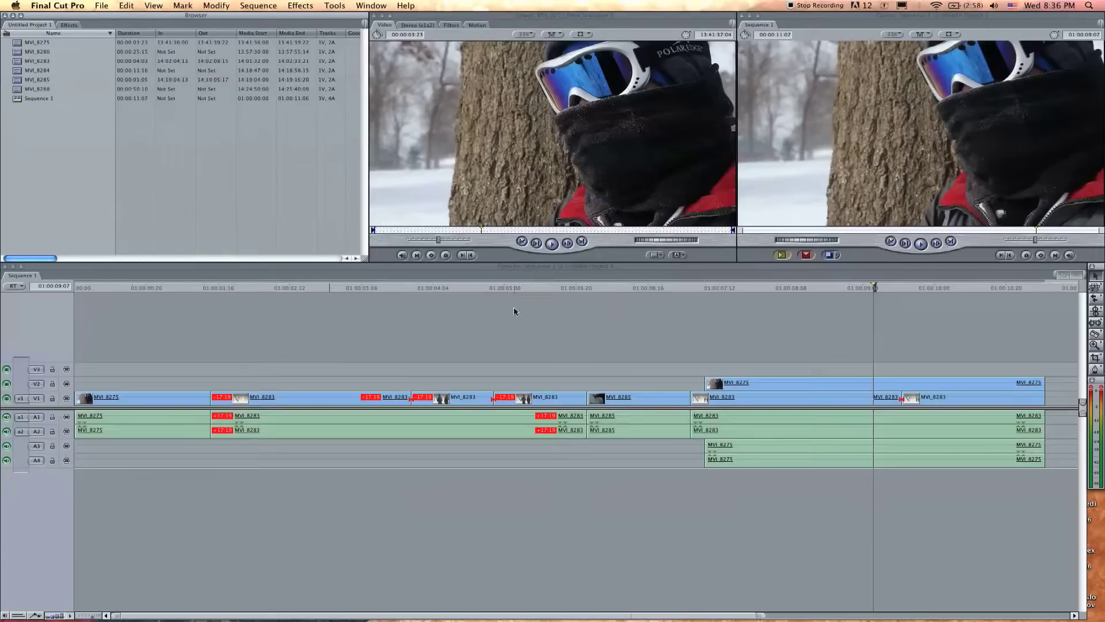
pyautogui.click(611, 324)
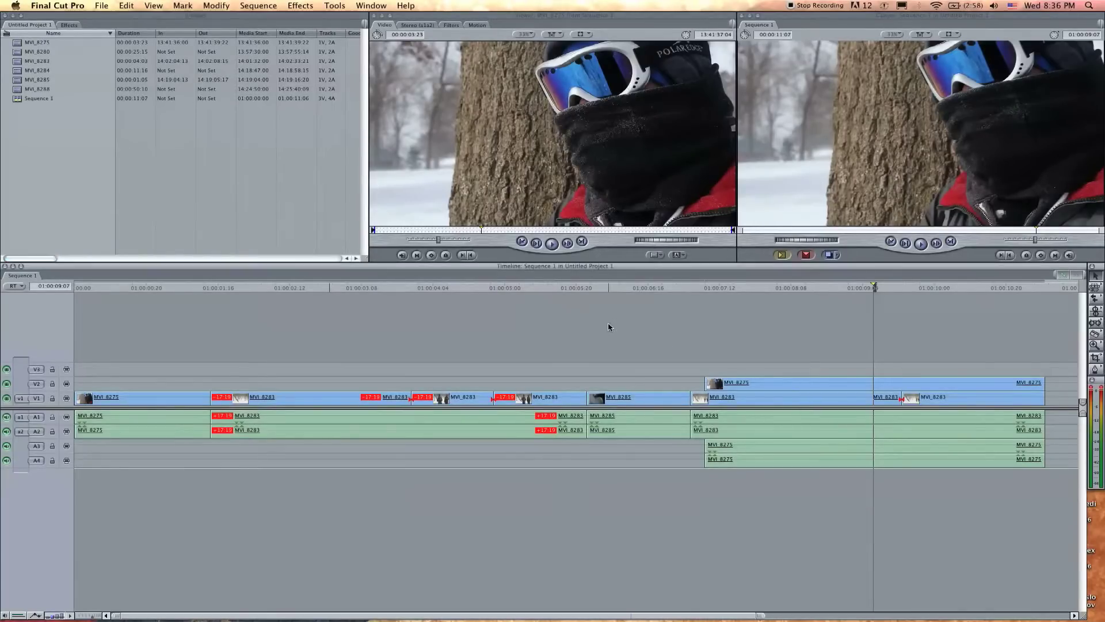
pyautogui.click(88, 164)
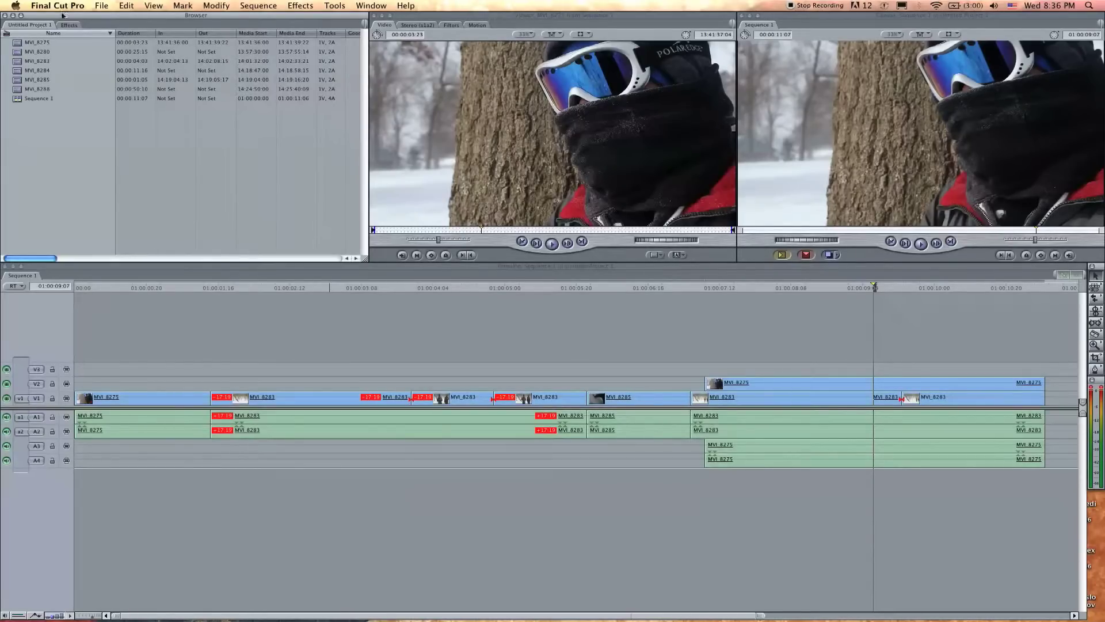
# Save the project to the Desktop under the file name tutorial.fcp
pyautogui.click(93, 4)
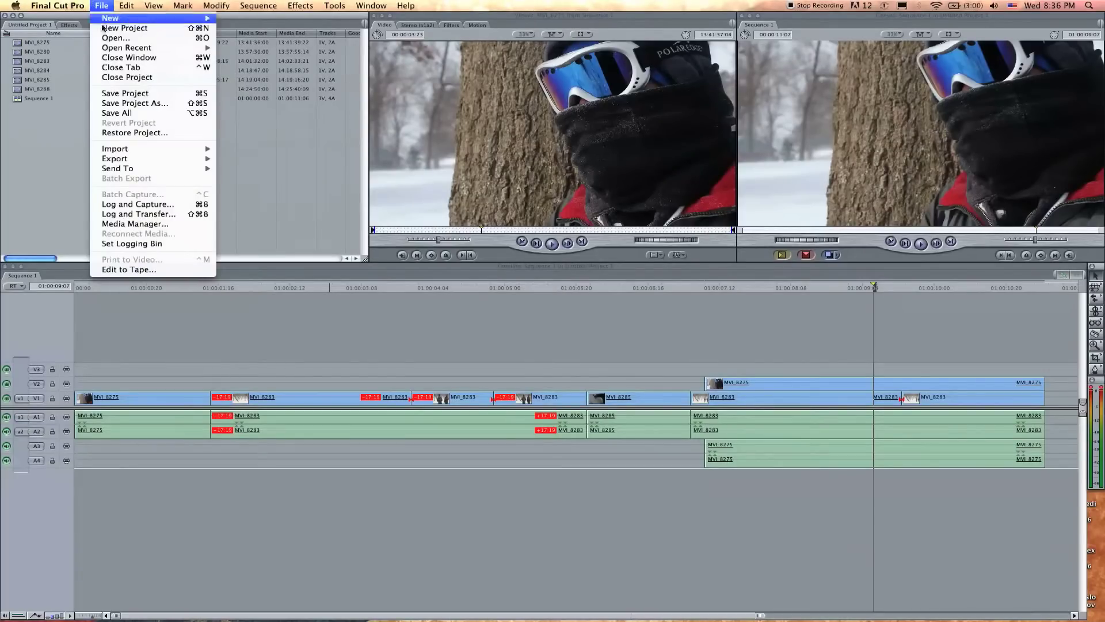
pyautogui.click(204, 94)
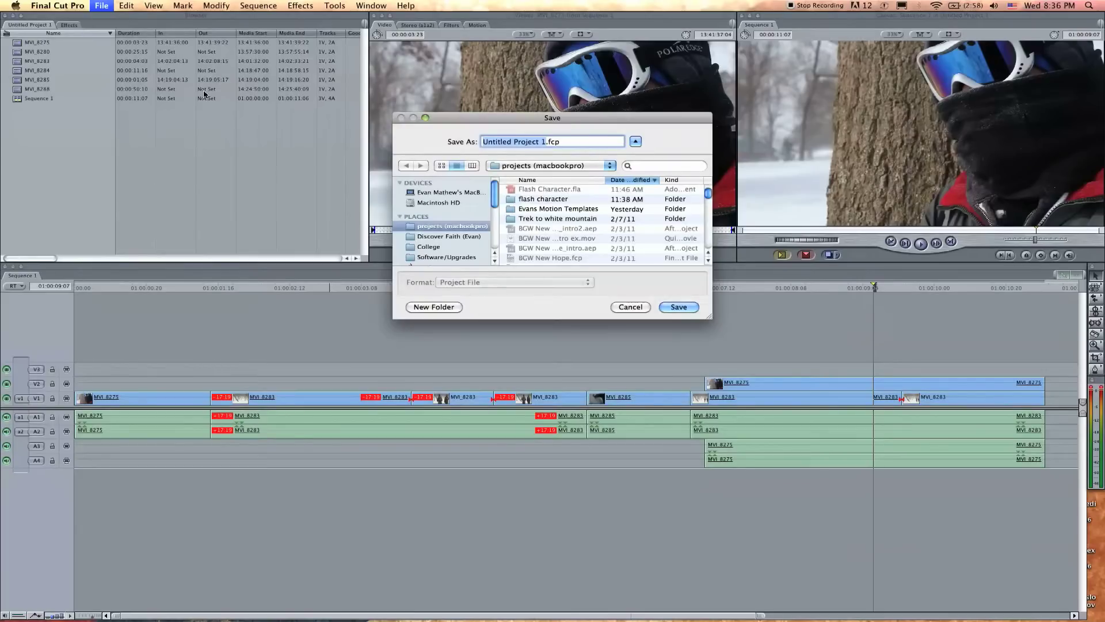
pyautogui.click(535, 144)
pyautogui.moveTo(546, 143); pyautogui.dragTo(480, 142)
pyautogui.write('tutorial')
pyautogui.moveTo(710, 317); pyautogui.dragTo(750, 385)
pyautogui.click(464, 279)
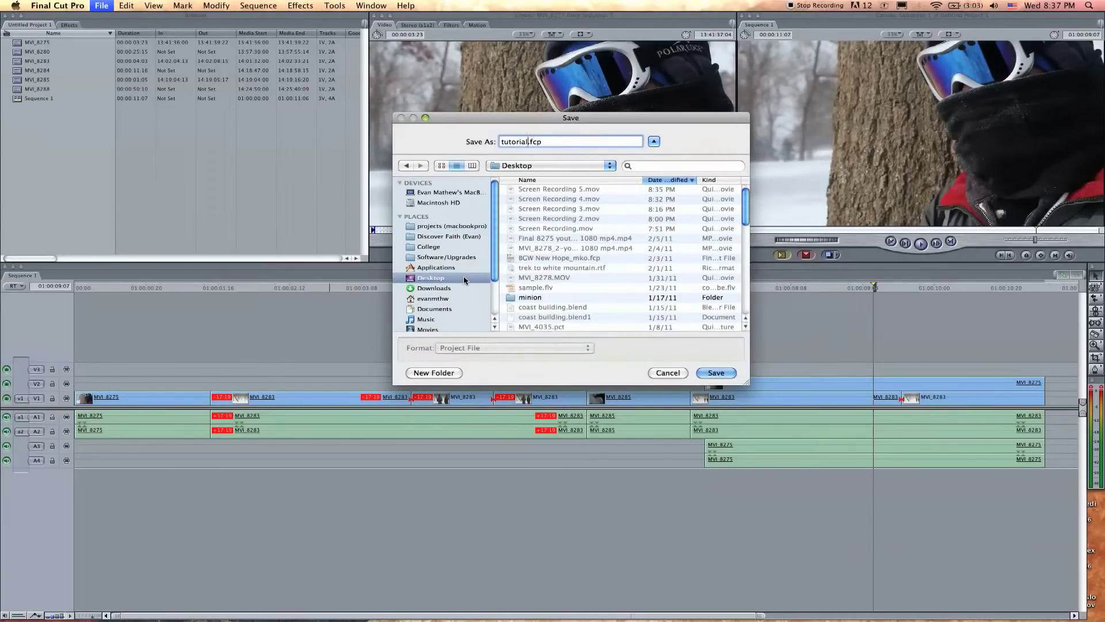
pyautogui.click(716, 372)
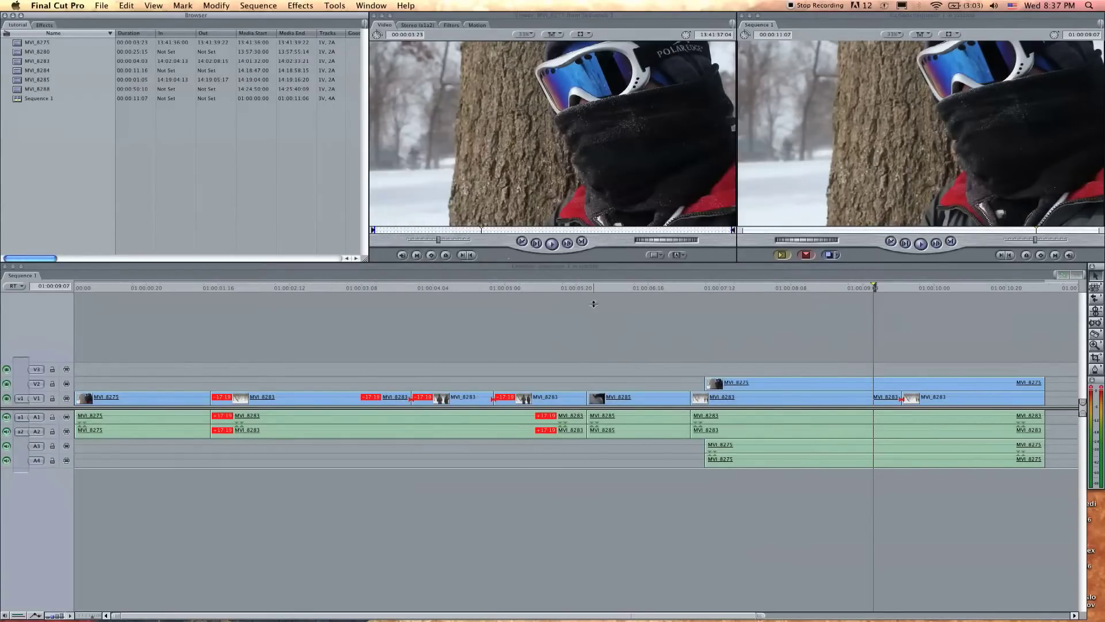
# Switch to Finder, locate the saved tutorial.fcp in the Desktop folder, and return to Final Cut Pro
pyautogui.press('super+Tab')
pyautogui.click(634, 311)
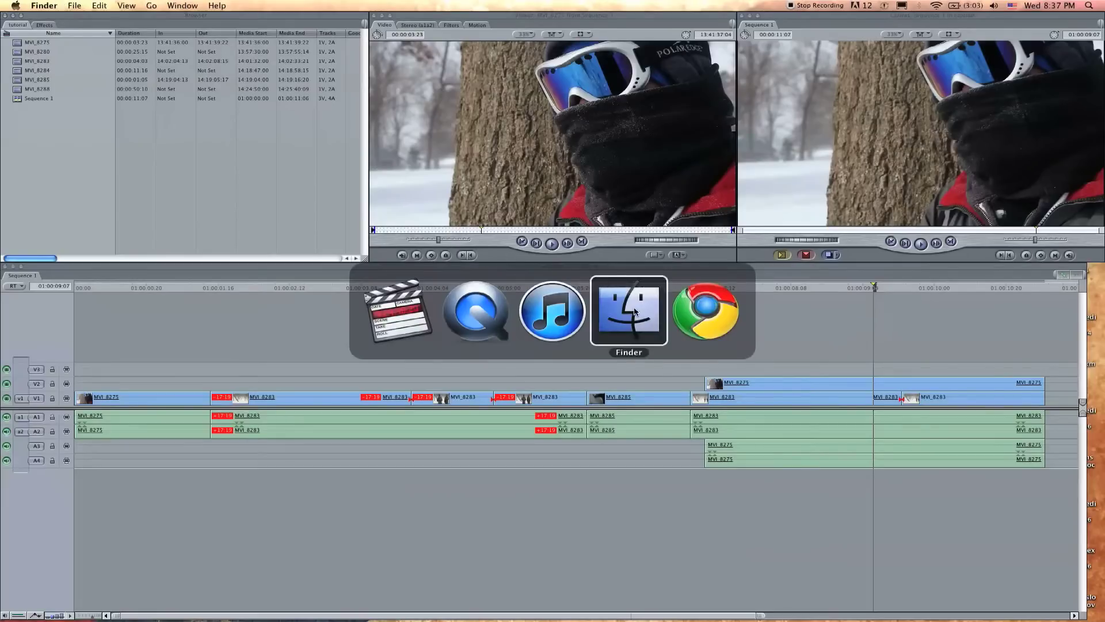
pyautogui.click(385, 242)
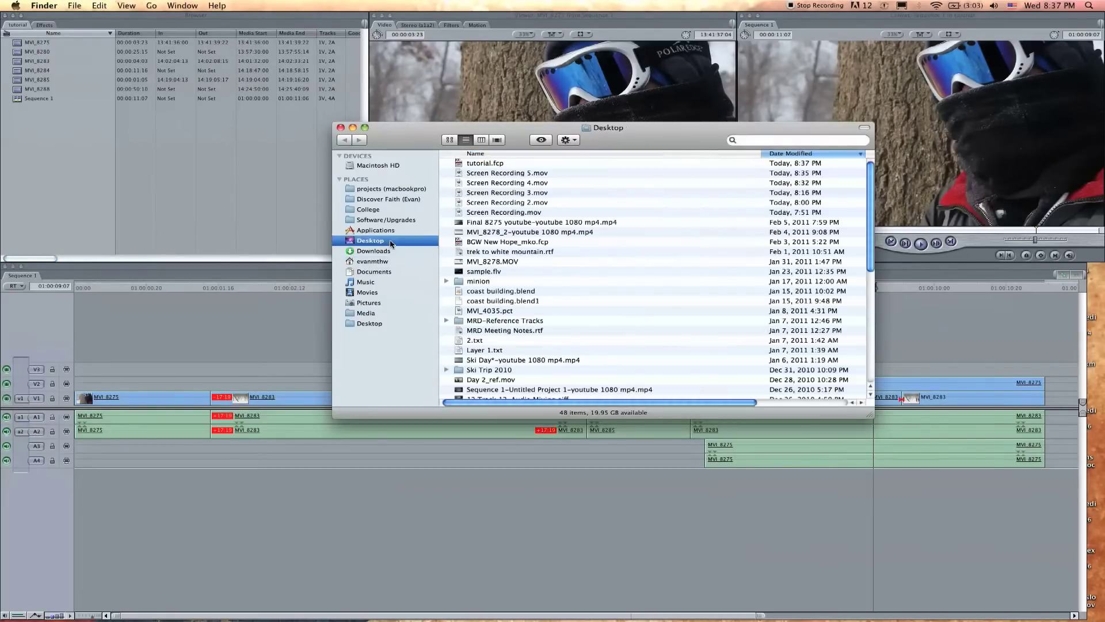
pyautogui.click(490, 166)
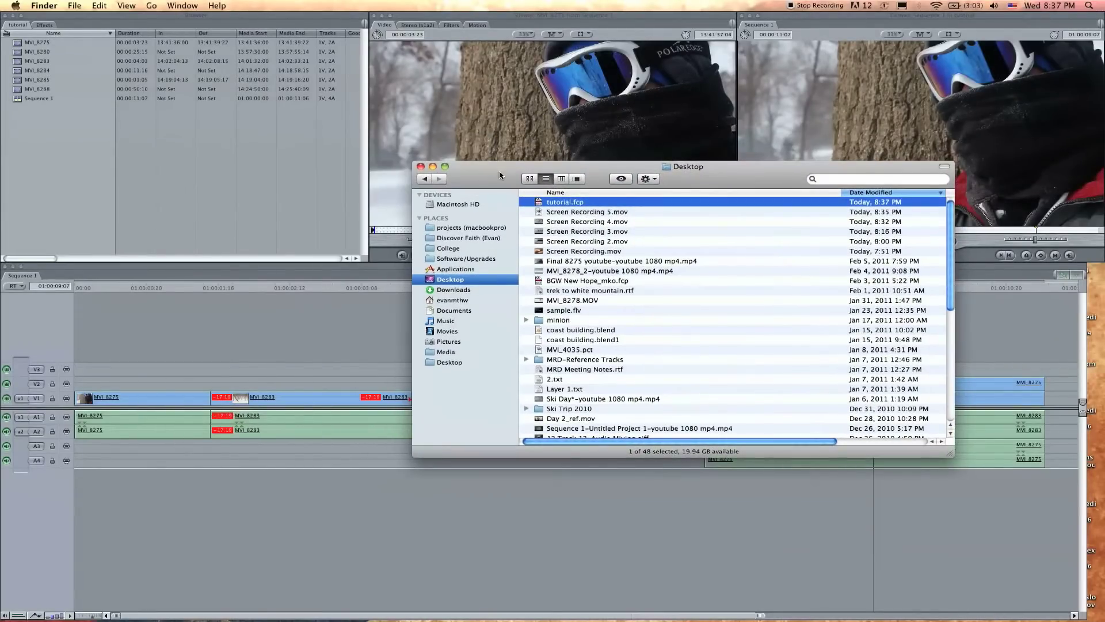
pyautogui.moveTo(500, 175); pyautogui.dragTo(445, 194)
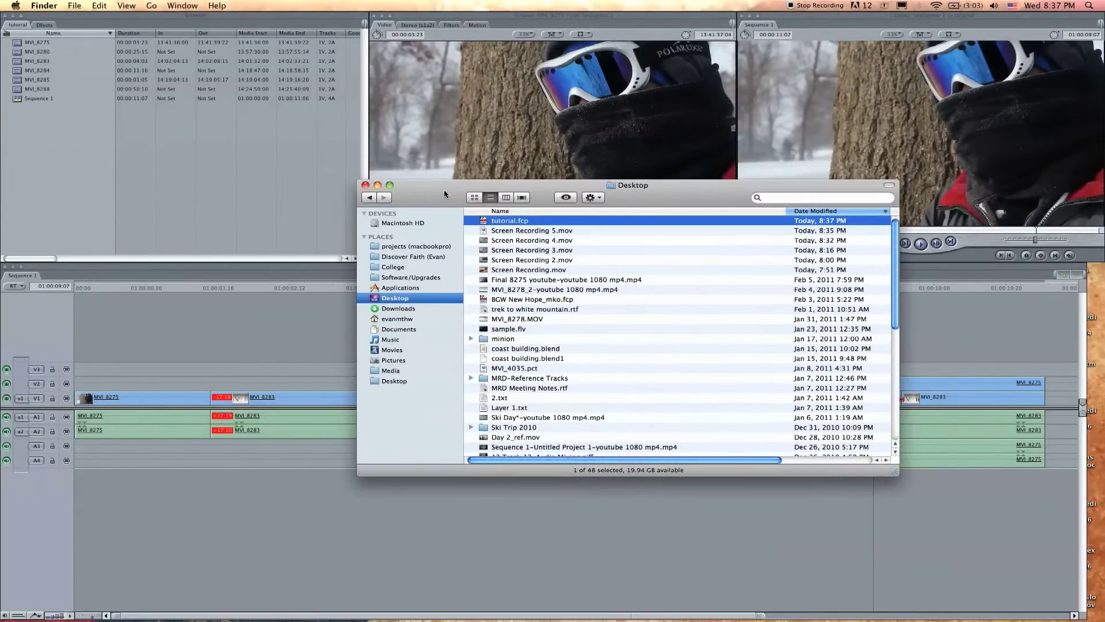
pyautogui.press('super+Tab')
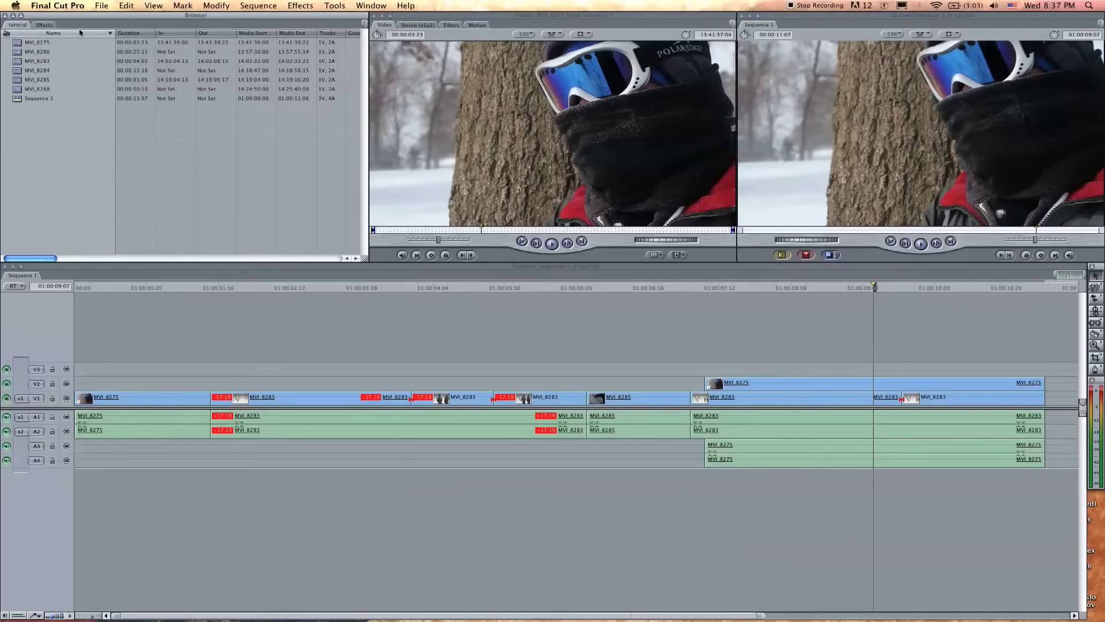
pyautogui.click(102, 6)
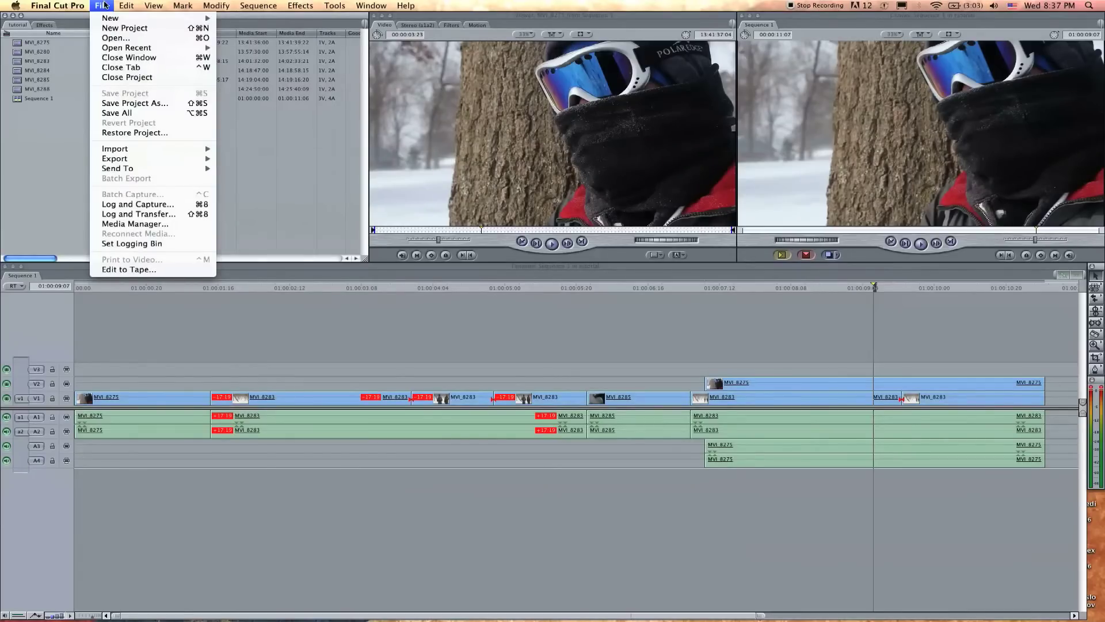
pyautogui.click(102, 5)
pyautogui.click(103, 5)
pyautogui.click(104, 5)
pyautogui.click(104, 6)
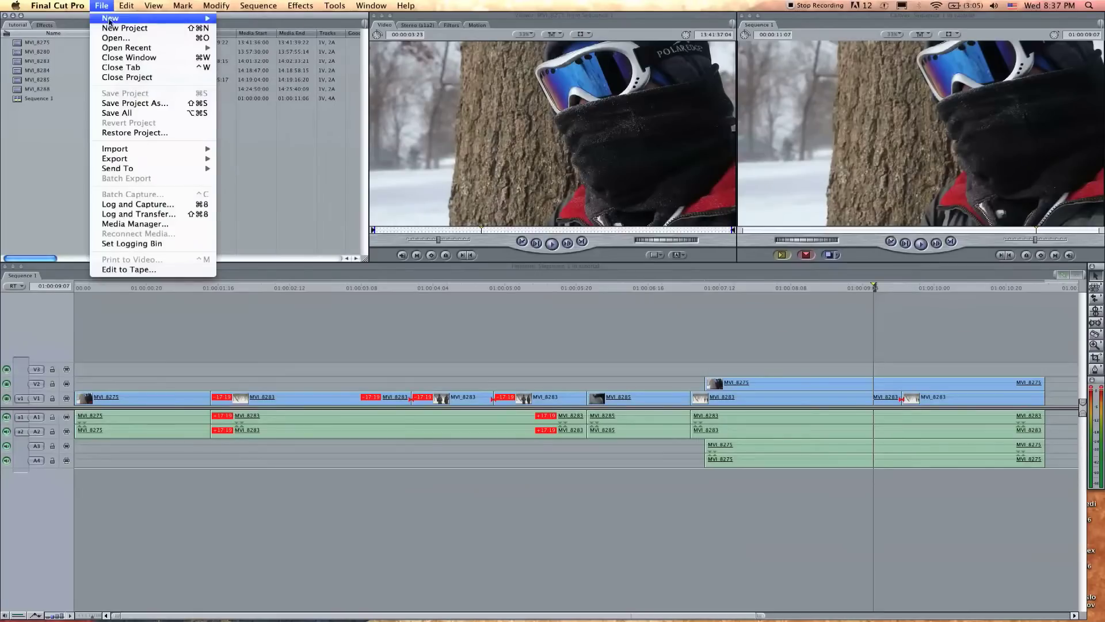
pyautogui.moveTo(118, 20)
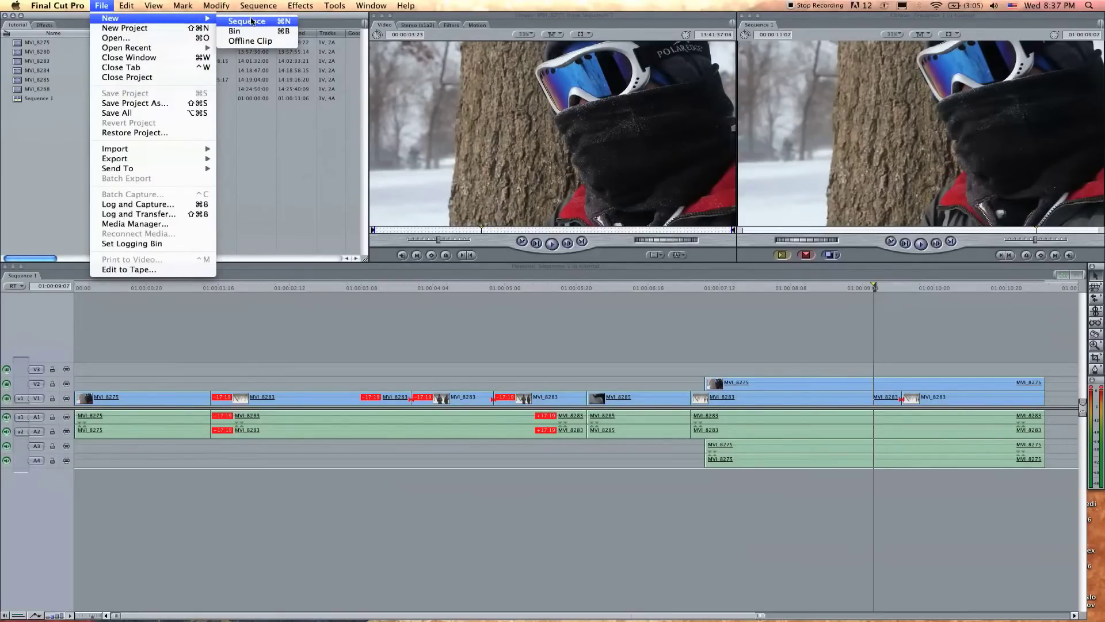
pyautogui.click(92, 5)
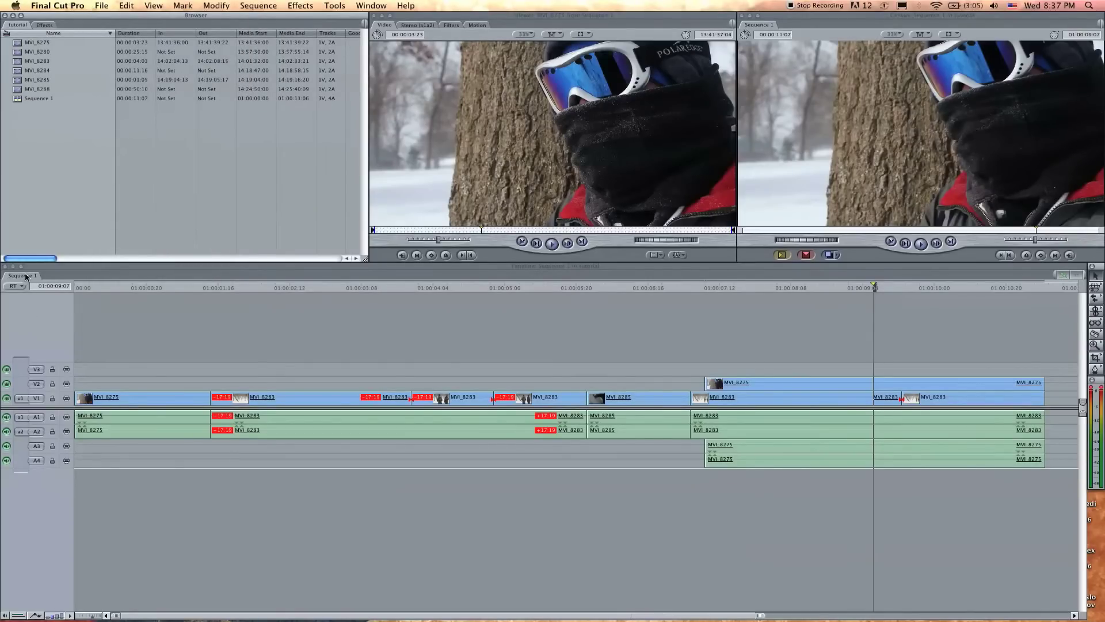
pyautogui.click(41, 98)
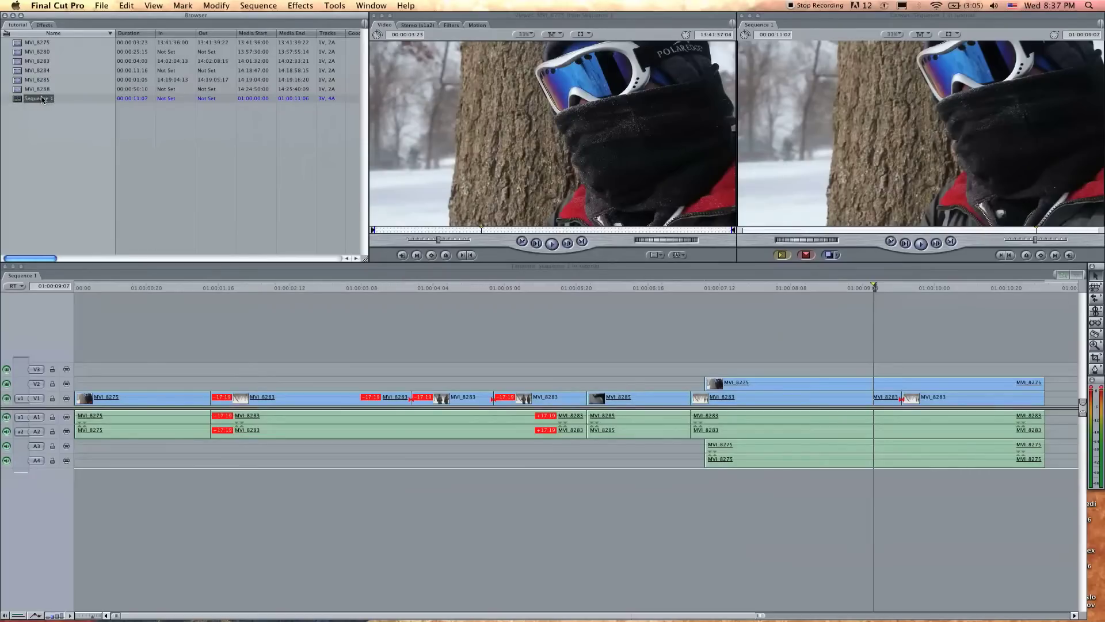
pyautogui.click(221, 313)
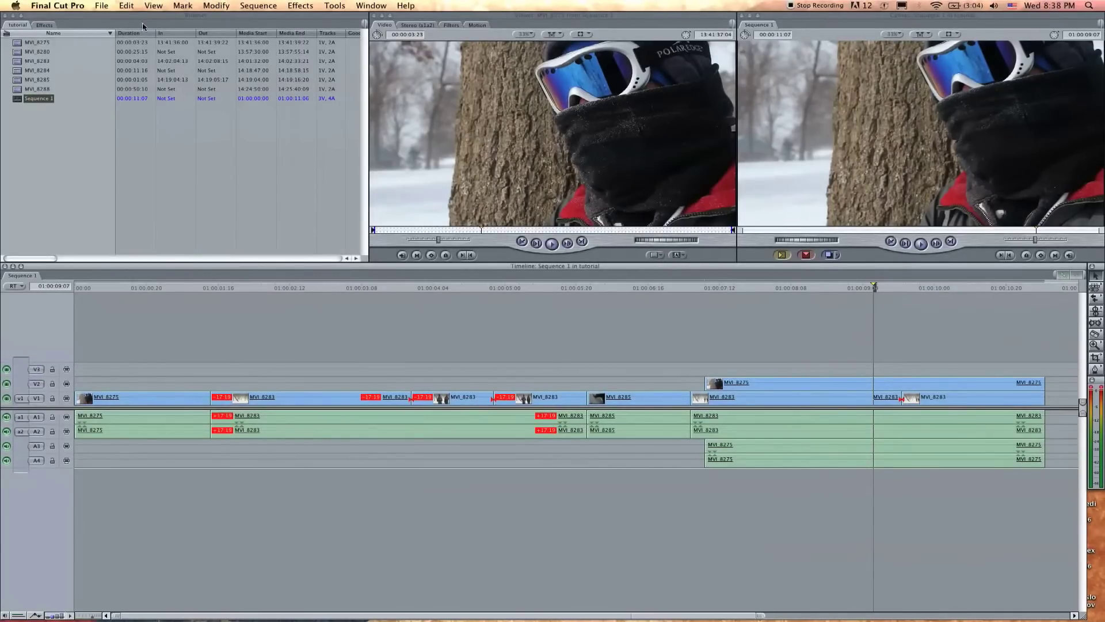
# Create a new sequence called "name" in the tutorial project and open it in the timeline
pyautogui.click(107, 6)
pyautogui.moveTo(119, 24)
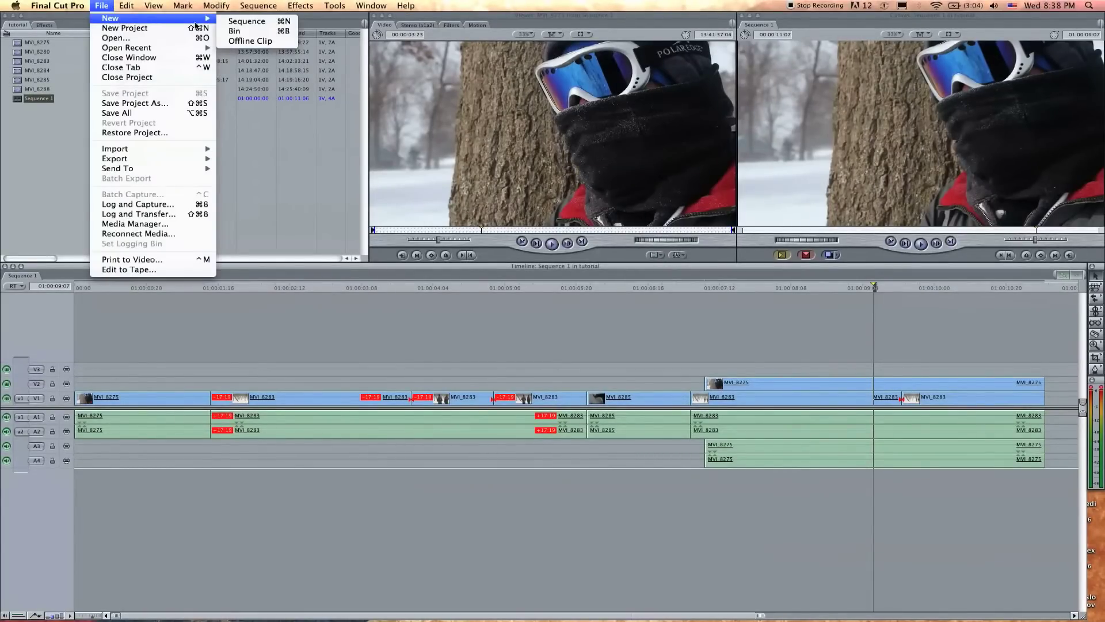
pyautogui.click(245, 19)
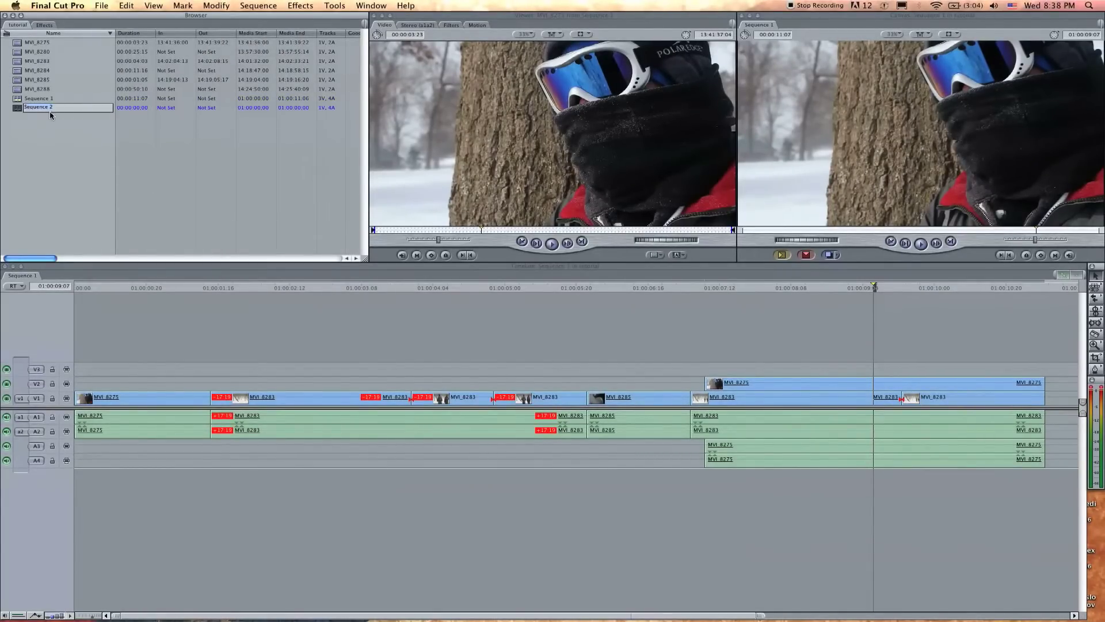
pyautogui.write('name')
pyautogui.press('Return')
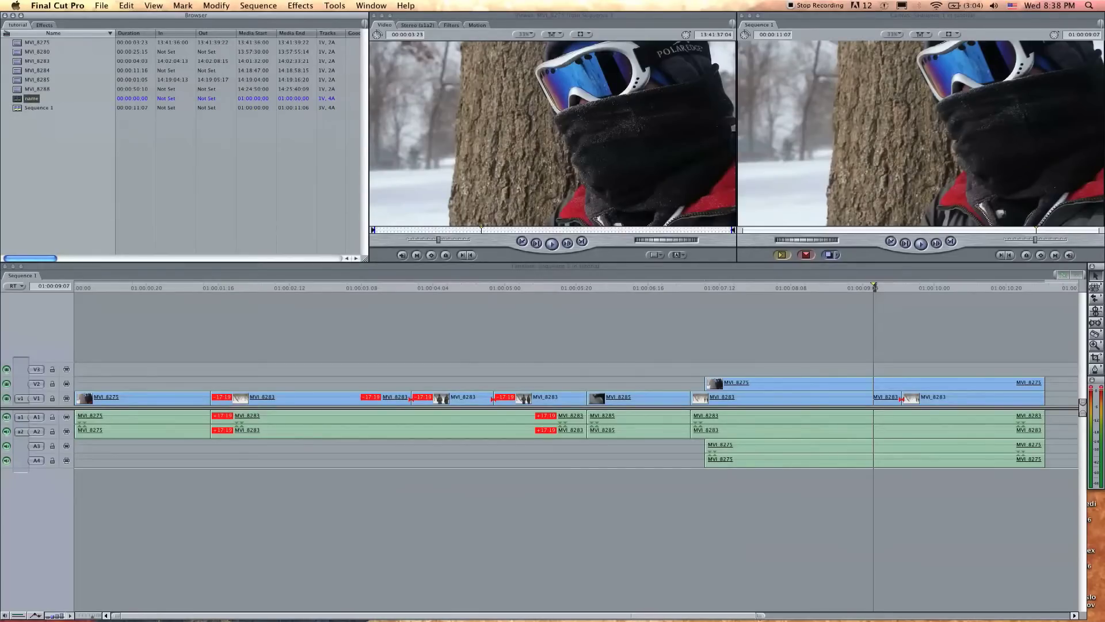
pyautogui.doubleClick(32, 99)
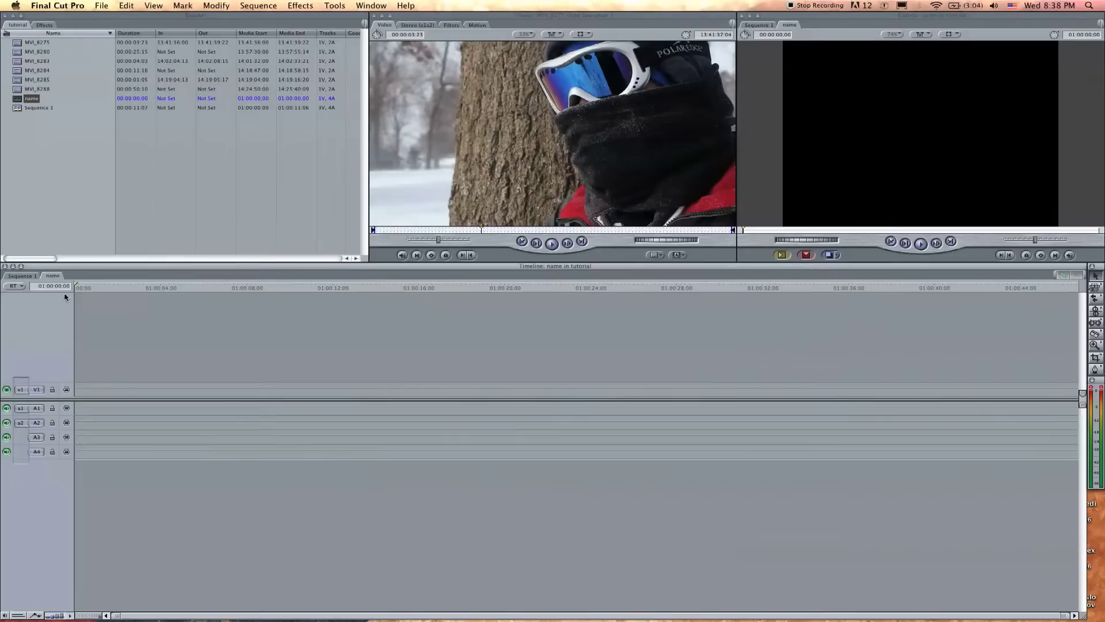
# Compare the timelines of Sequence 1 and the "name" sequence by switching between them
pyautogui.click(28, 276)
pyautogui.click(54, 276)
pyautogui.click(26, 275)
pyautogui.click(59, 276)
pyautogui.click(36, 277)
pyautogui.click(54, 276)
pyautogui.click(34, 277)
pyautogui.click(55, 277)
# Place the MVI_8285 clip on track V1 of the "name" sequence, starting about three seconds in
pyautogui.click(21, 83)
pyautogui.moveTo(21, 84); pyautogui.dragTo(139, 390)
pyautogui.click(644, 178)
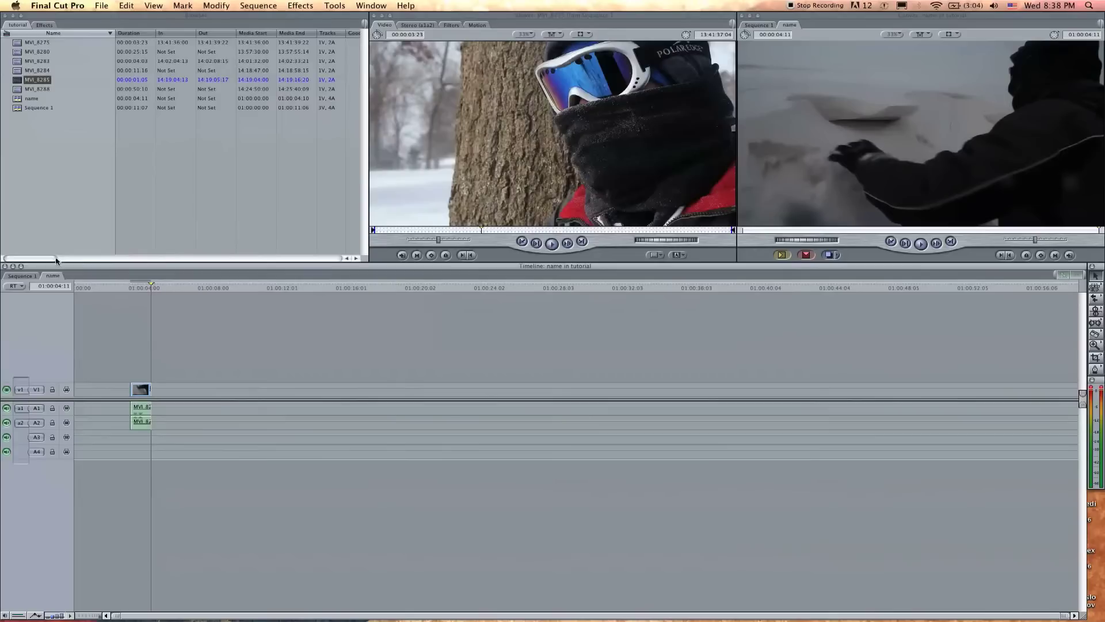
# Bring Sequence 1 back into view in the timeline
pyautogui.click(30, 276)
pyautogui.click(46, 279)
pyautogui.click(30, 276)
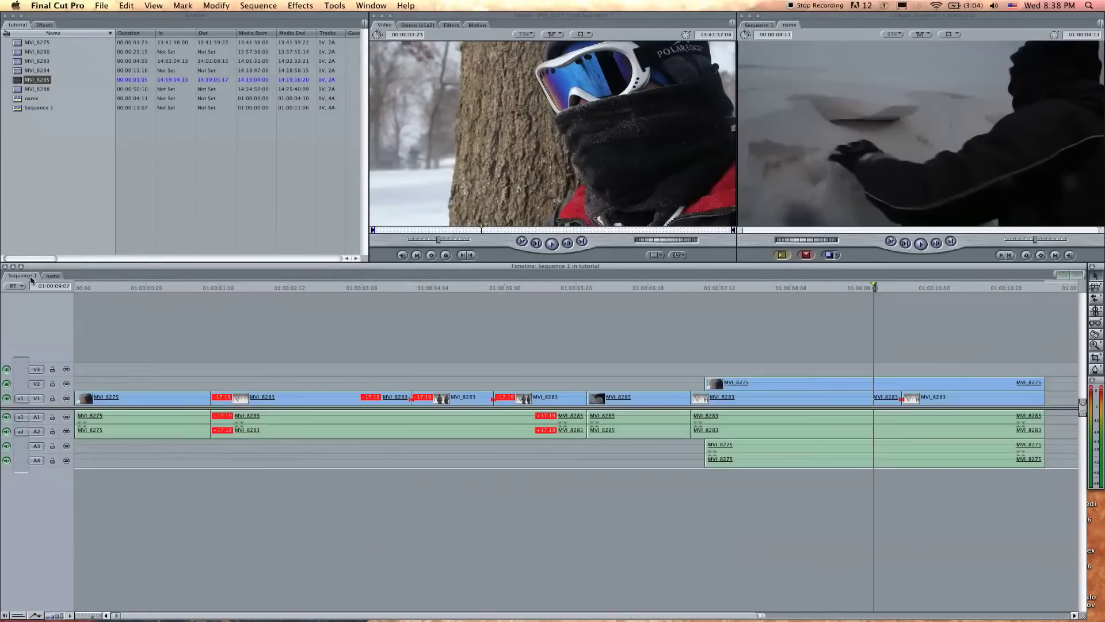
# Create a new bin in the tutorial project, keeping its default name
pyautogui.click(63, 121)
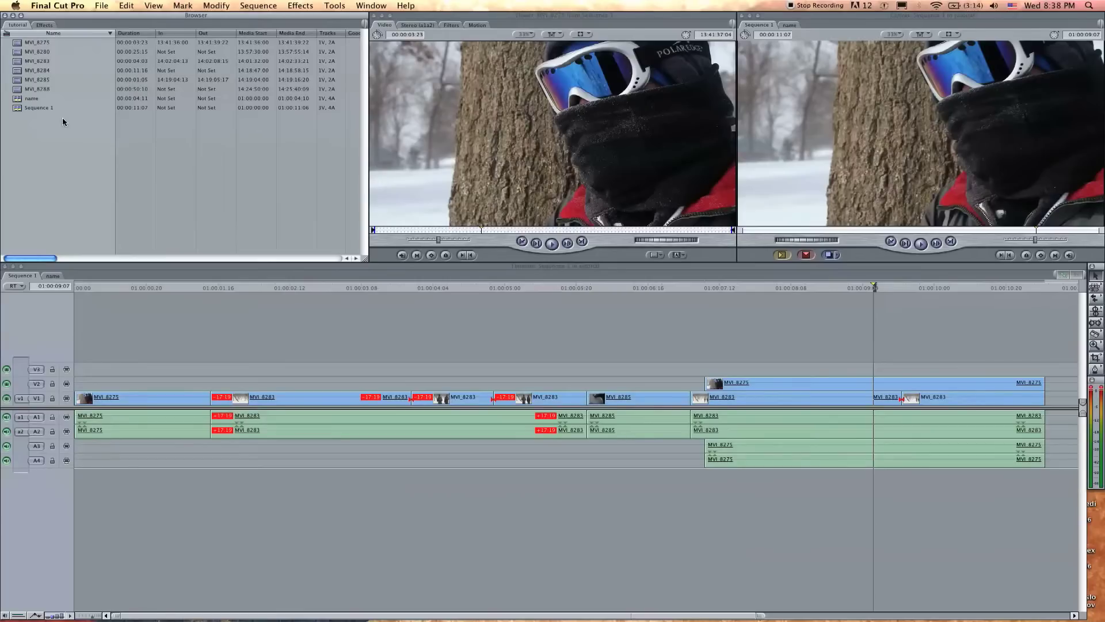
pyautogui.click(101, 6)
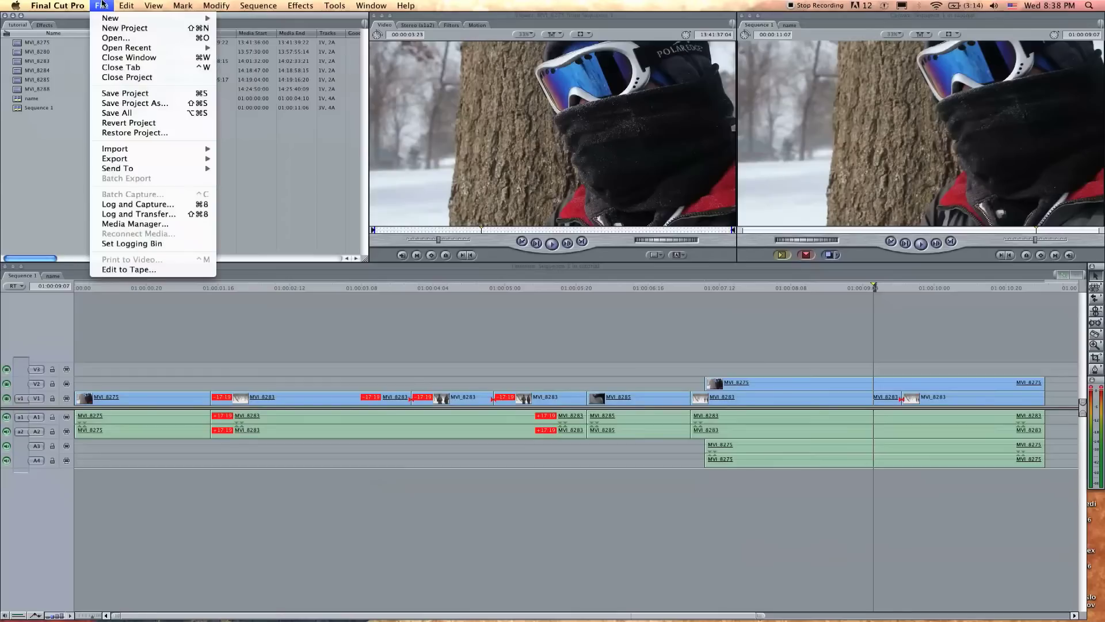
pyautogui.moveTo(118, 18)
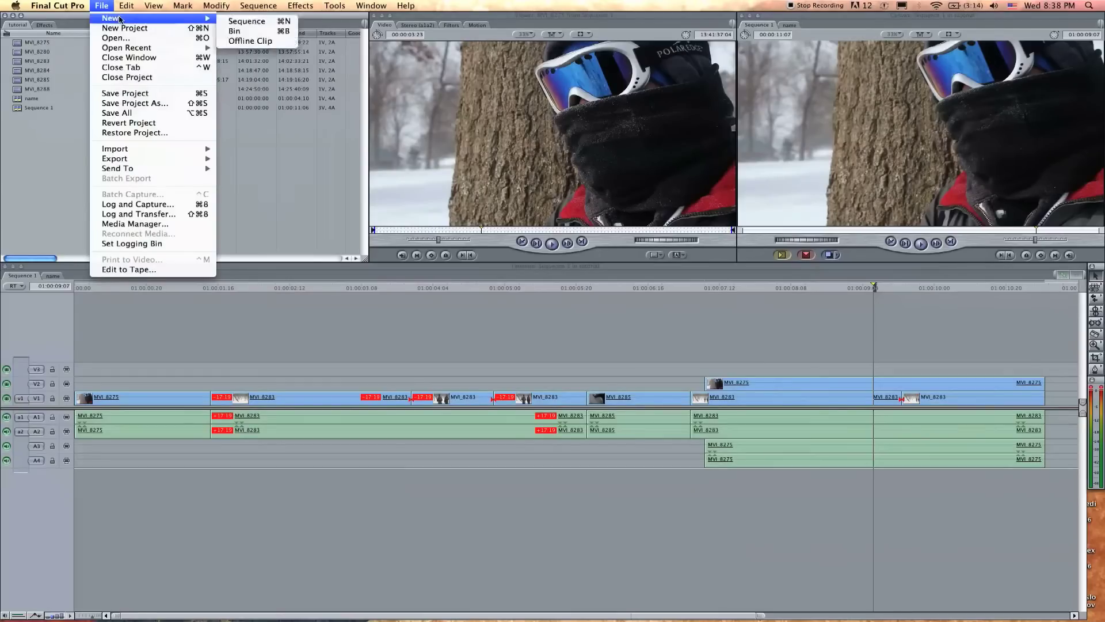
pyautogui.click(234, 31)
pyautogui.press('Return')
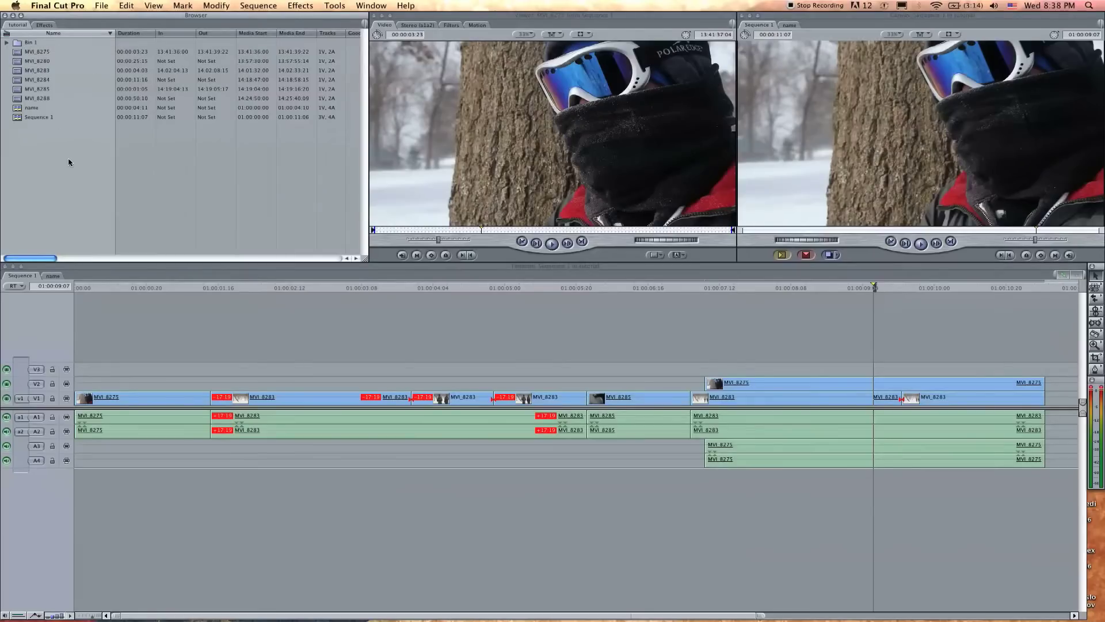
# Rename the new bin in the tutorial project as media
pyautogui.click(20, 52)
pyautogui.click(34, 45)
pyautogui.click(35, 46)
pyautogui.write('media')
pyautogui.press('Return')
# Move all the clips from MVI_8275 through MVI_8288 into the media bin and check its contents
pyautogui.click(34, 51)
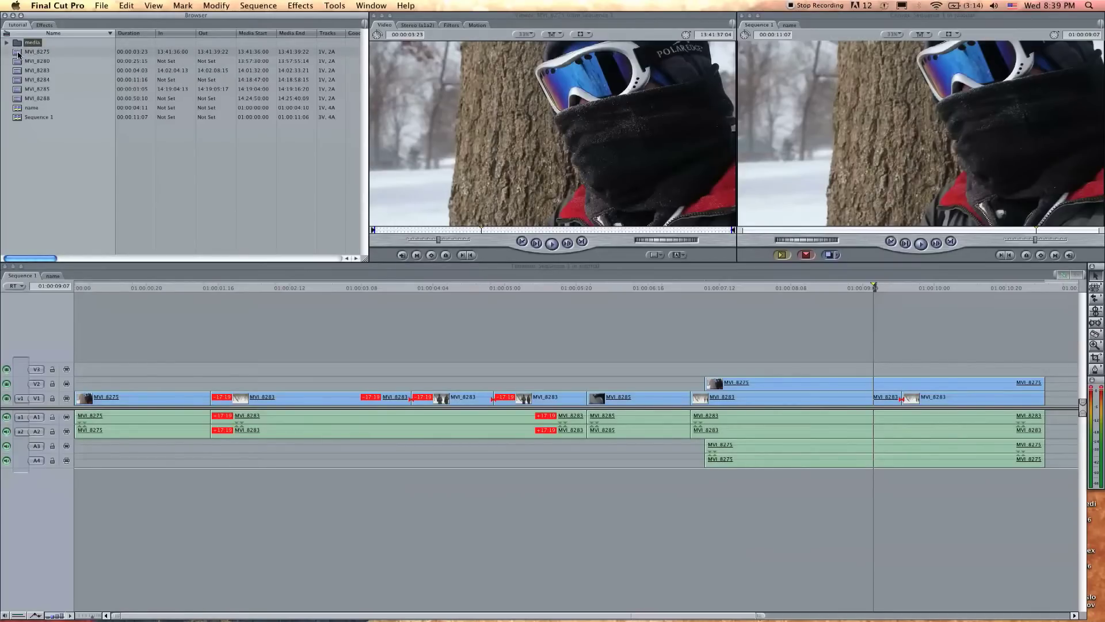
pyautogui.keyDown('shift'); pyautogui.click(16, 100); pyautogui.keyUp('shift')
pyautogui.moveTo(16, 100); pyautogui.dragTo(18, 44)
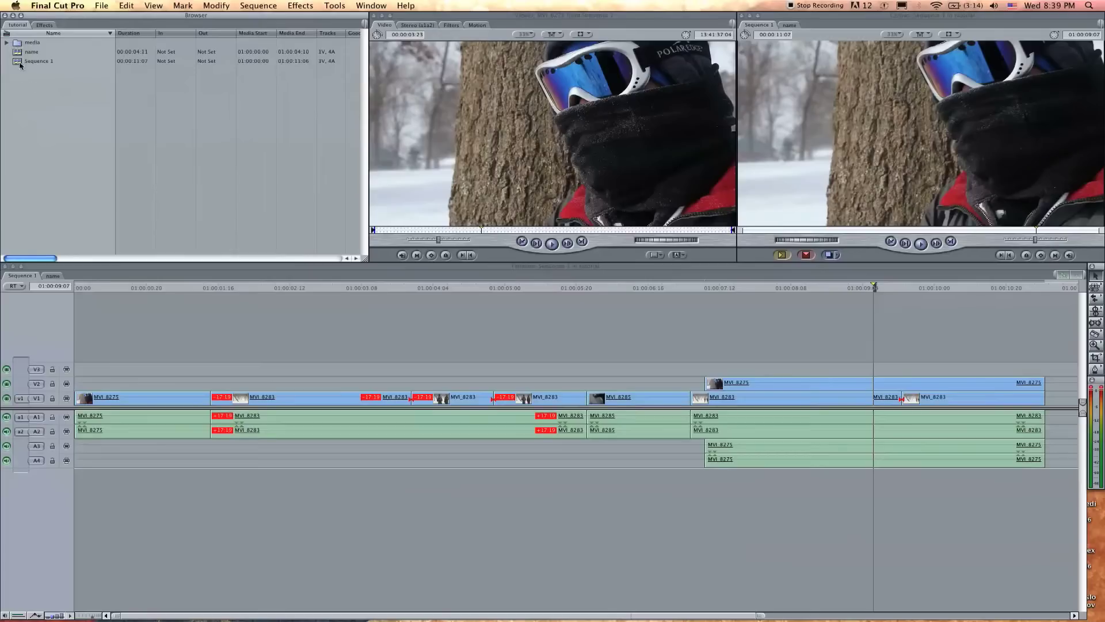
pyautogui.click(6, 43)
pyautogui.click(6, 43)
# Create a new untitled project and close it again
pyautogui.click(101, 5)
pyautogui.moveTo(172, 18)
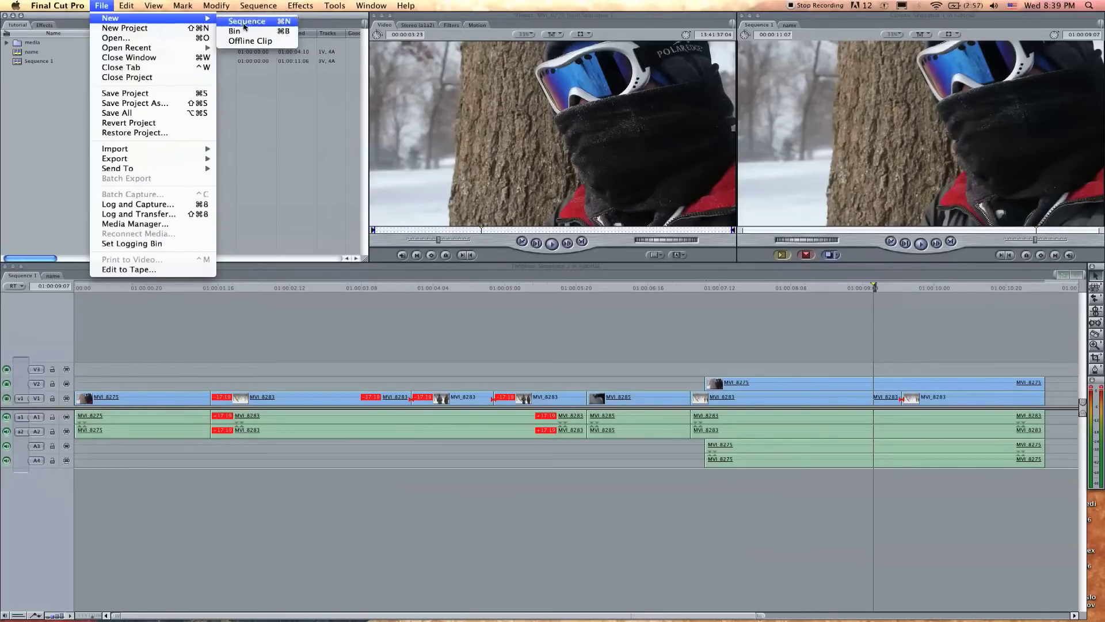
pyautogui.click(140, 29)
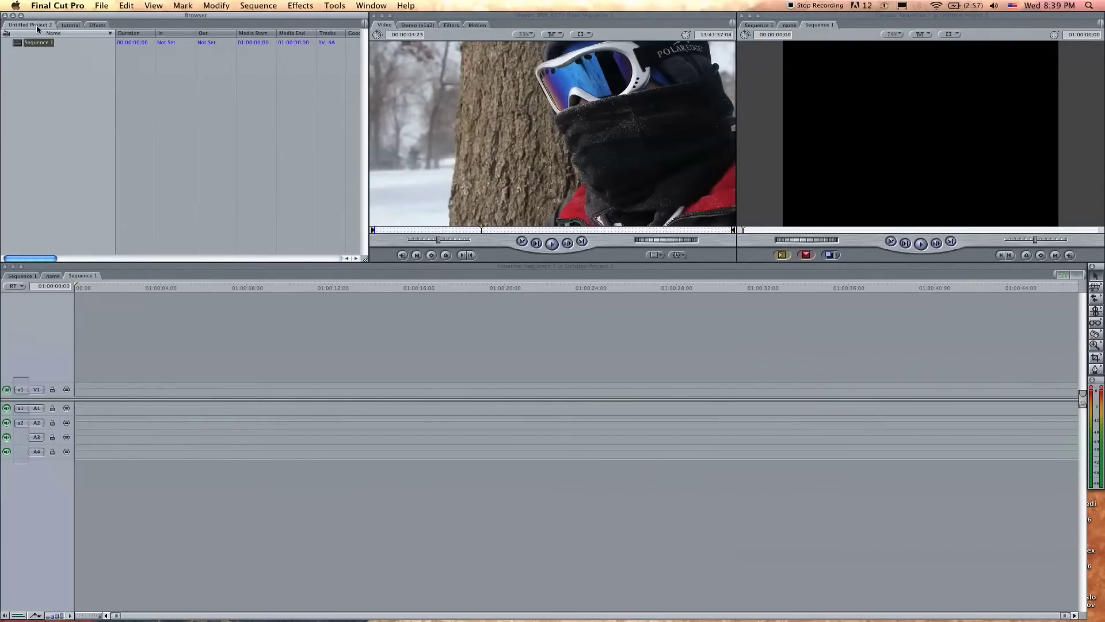
pyautogui.rightClick(38, 28)
pyautogui.click(72, 34)
pyautogui.click(104, 6)
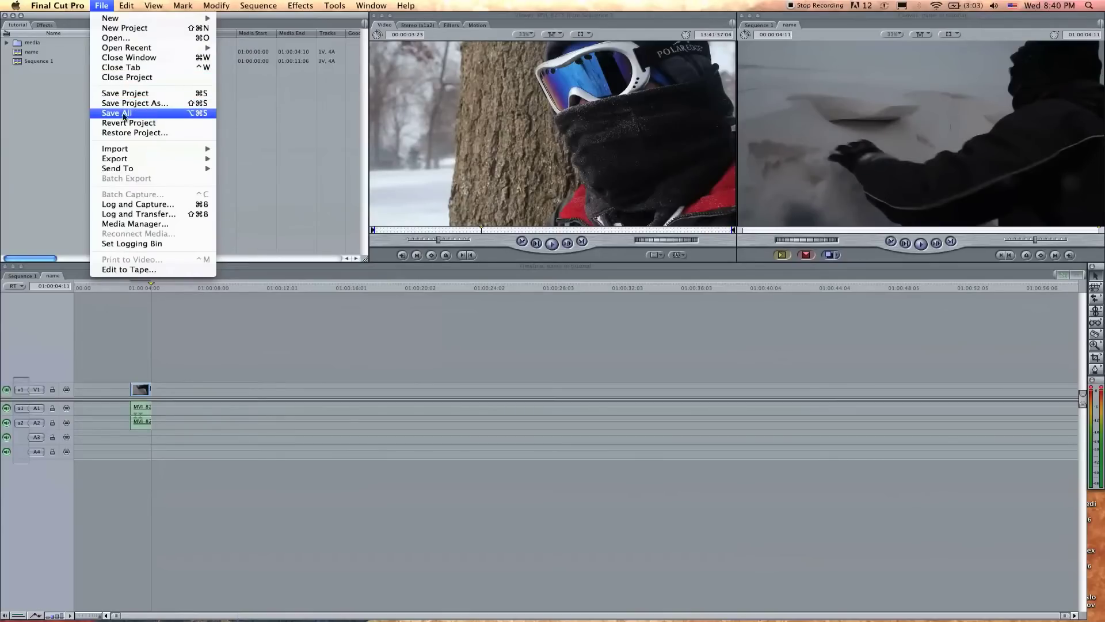
pyautogui.click(149, 112)
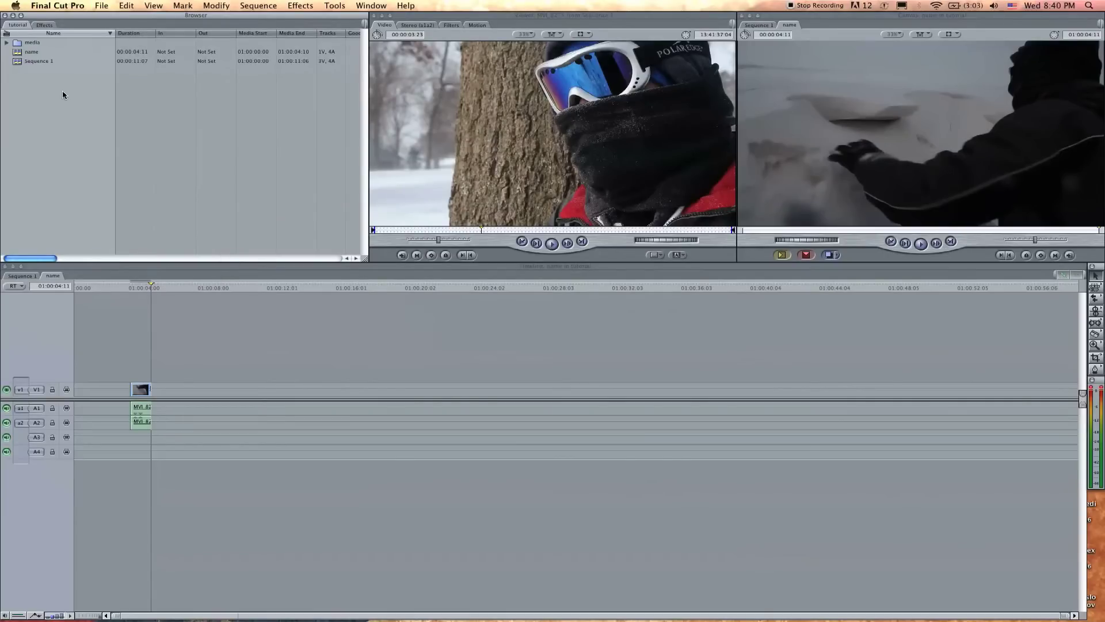
pyautogui.click(100, 5)
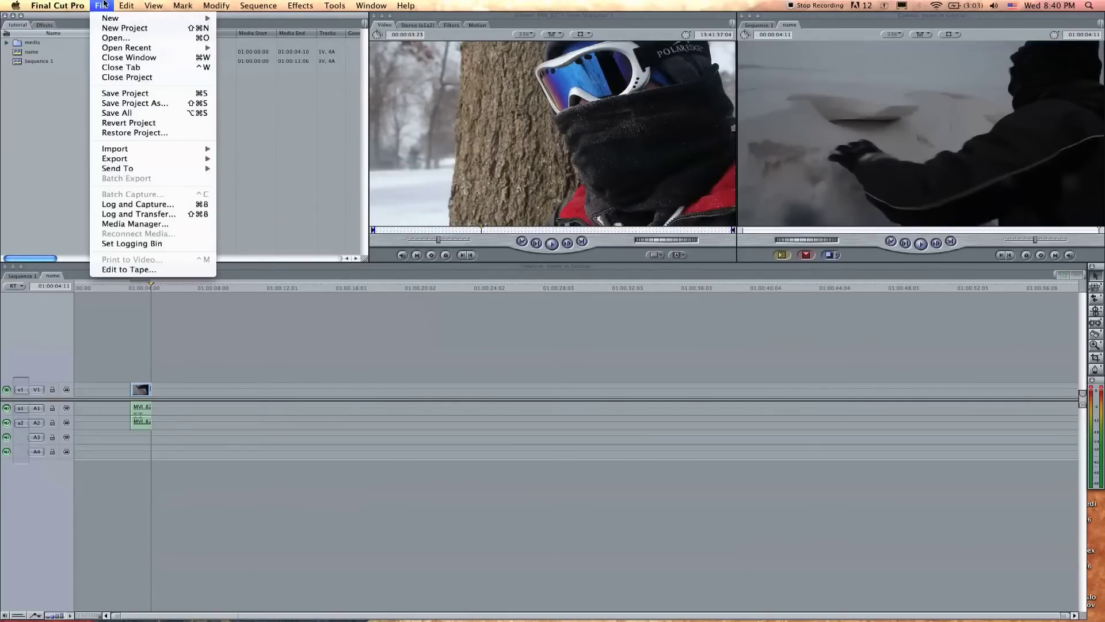
pyautogui.click(128, 111)
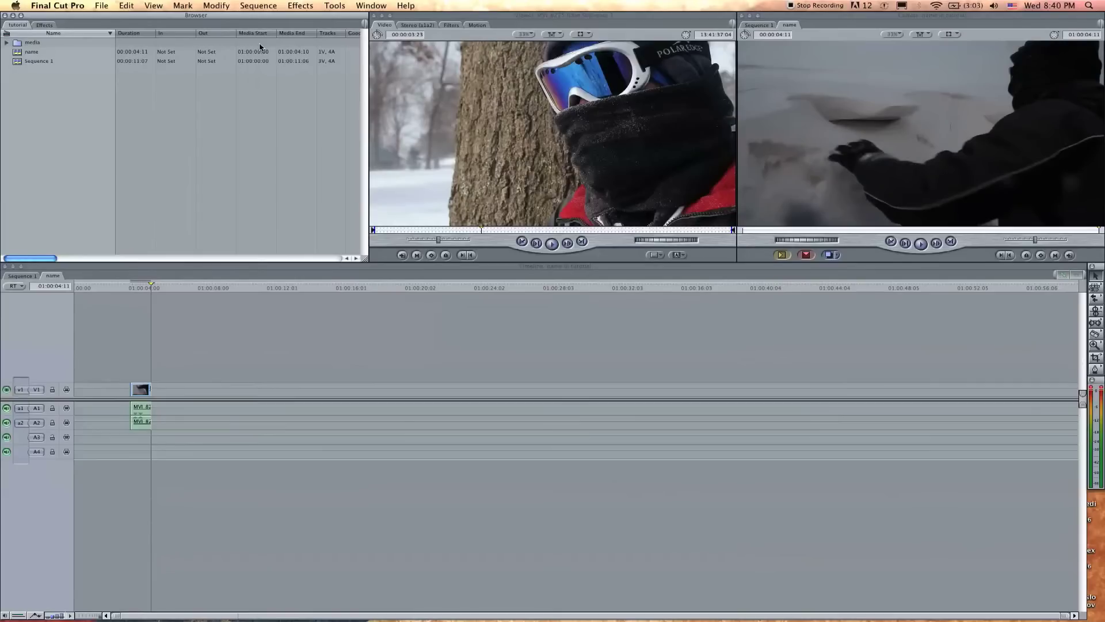
pyautogui.click(96, 5)
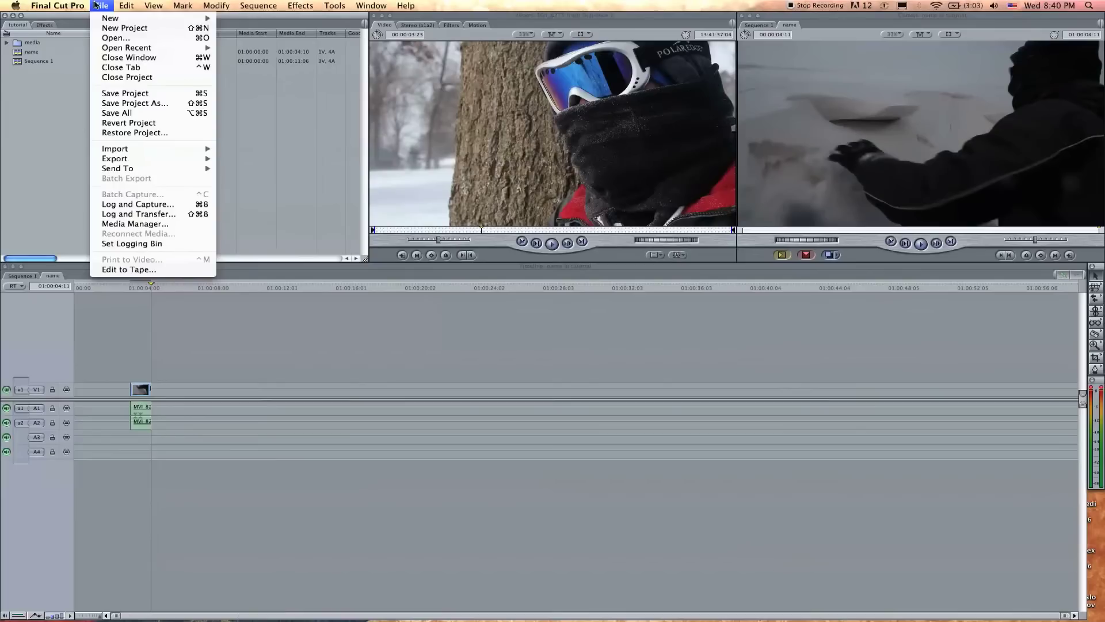
pyautogui.click(151, 126)
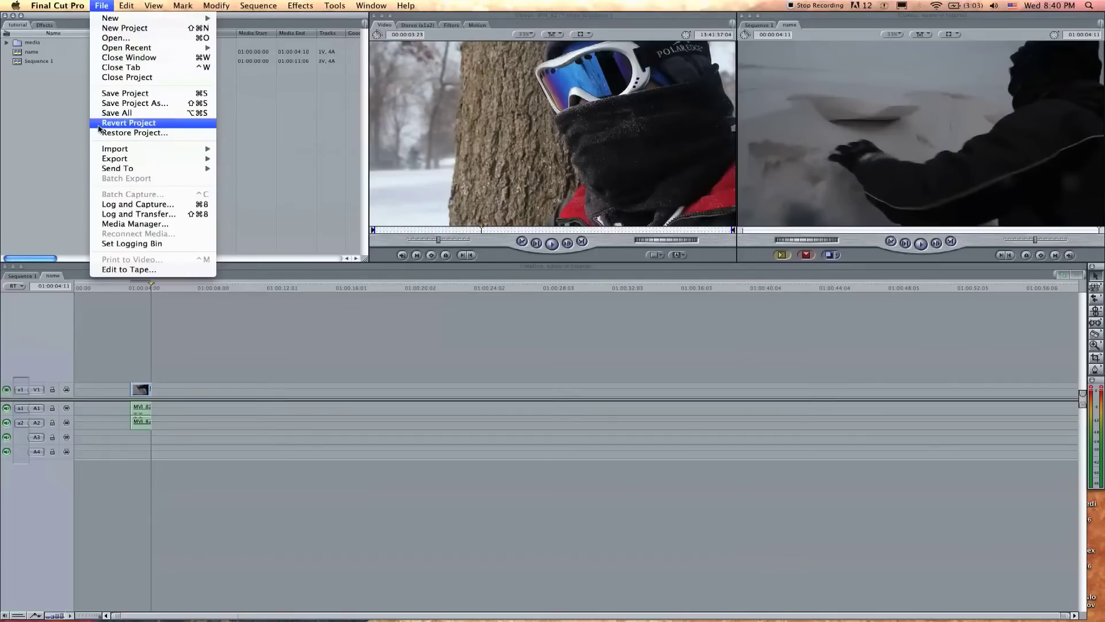
pyautogui.click(62, 123)
# Bring Sequence 1 back into view in the timeline and save the project
pyautogui.click(33, 278)
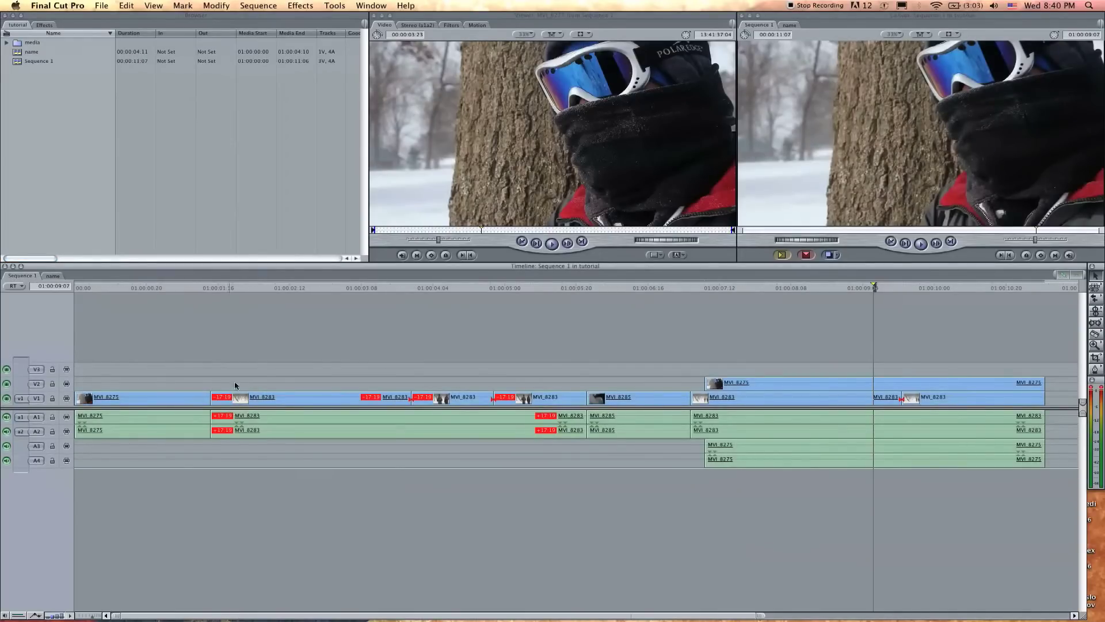
pyautogui.click(107, 6)
pyautogui.click(132, 93)
# Delete all clips between the first MVI_8275 and the last MVI_8283 in Sequence 1, and cut that MVI_8275 into four pieces with the blade
pyautogui.moveTo(734, 364); pyautogui.dragTo(467, 428)
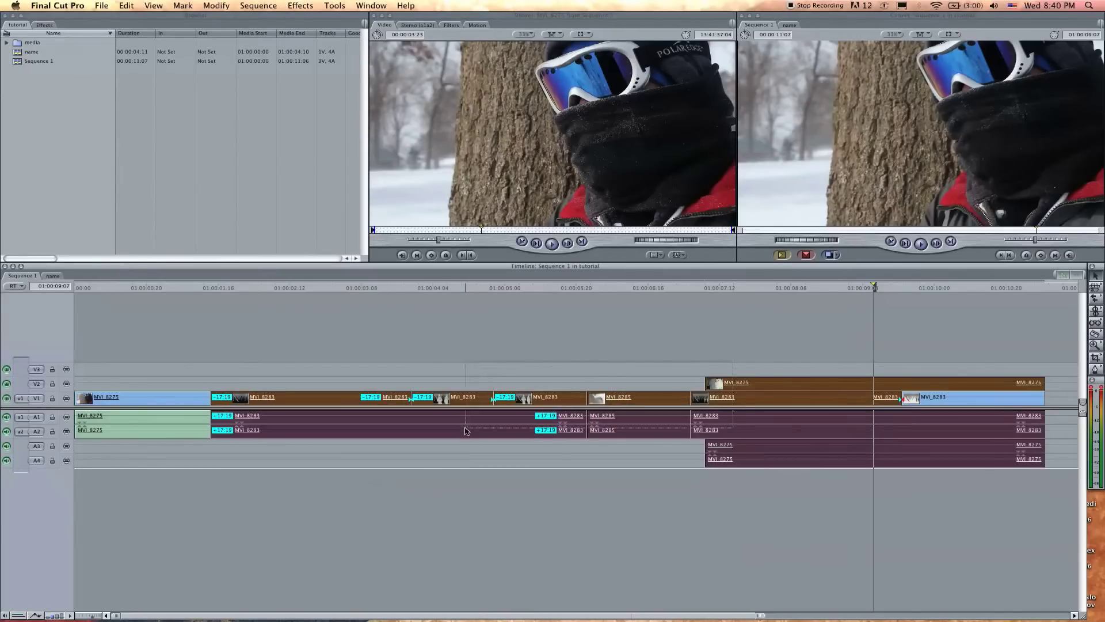
pyautogui.press('BackSpace')
pyautogui.press('b')
pyautogui.click(143, 397)
pyautogui.click(167, 398)
pyautogui.click(132, 397)
# Rearrange the MVI_8275 pieces end to end, placing the third piece on V2 and the short second piece after it on V1
pyautogui.moveTo(161, 396); pyautogui.dragTo(223, 383)
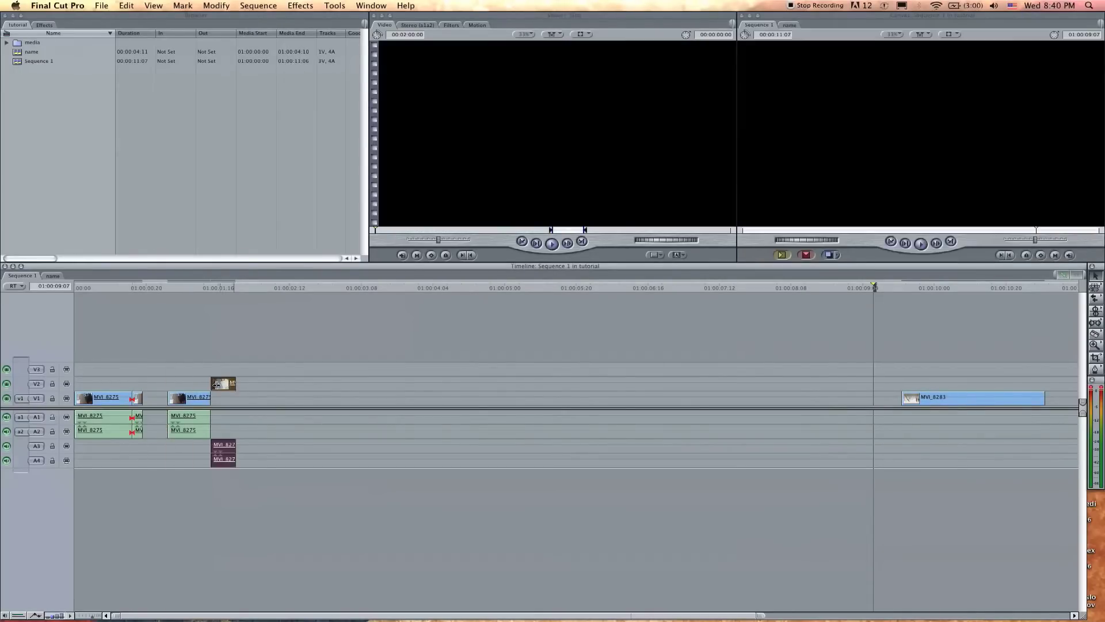
pyautogui.click(138, 397)
pyautogui.moveTo(138, 397); pyautogui.dragTo(242, 398)
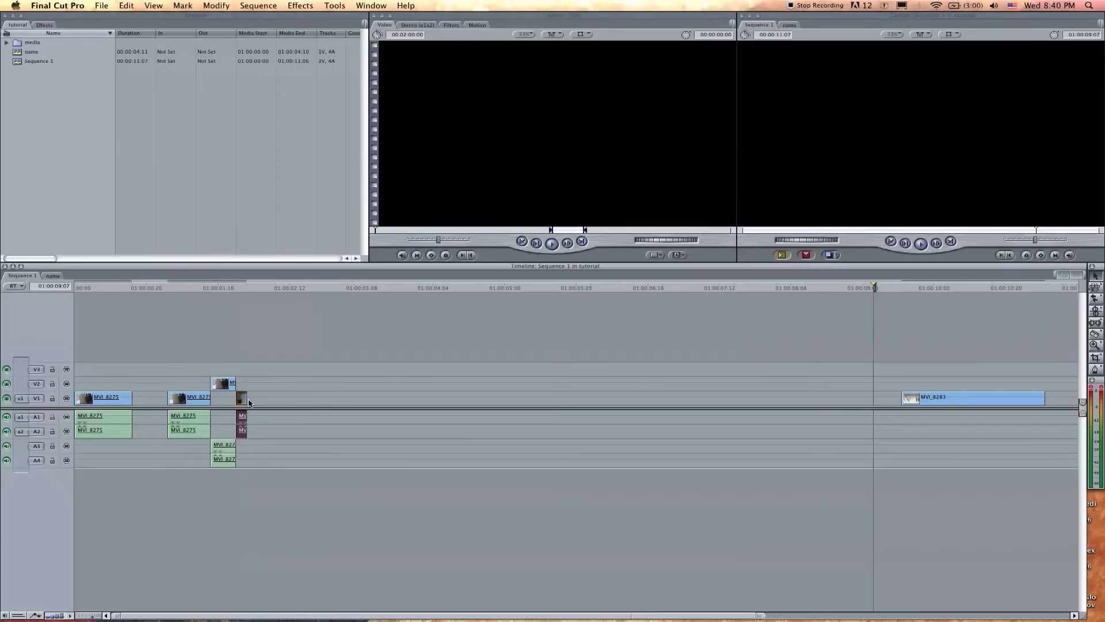
pyautogui.click(117, 397)
pyautogui.moveTo(117, 397); pyautogui.dragTo(152, 397)
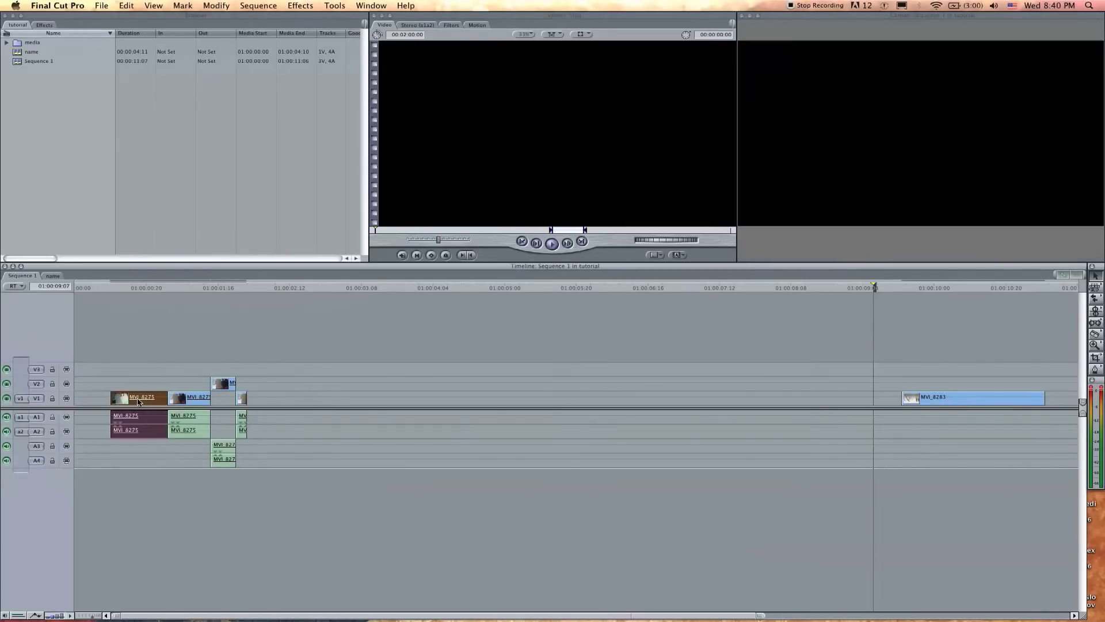
# Move the MVI_8283 clip directly after the last MVI_8275 piece on V1 and trim its end to a sequence length of about 00:00:02:23
pyautogui.click(220, 333)
pyautogui.moveTo(924, 396); pyautogui.dragTo(273, 397)
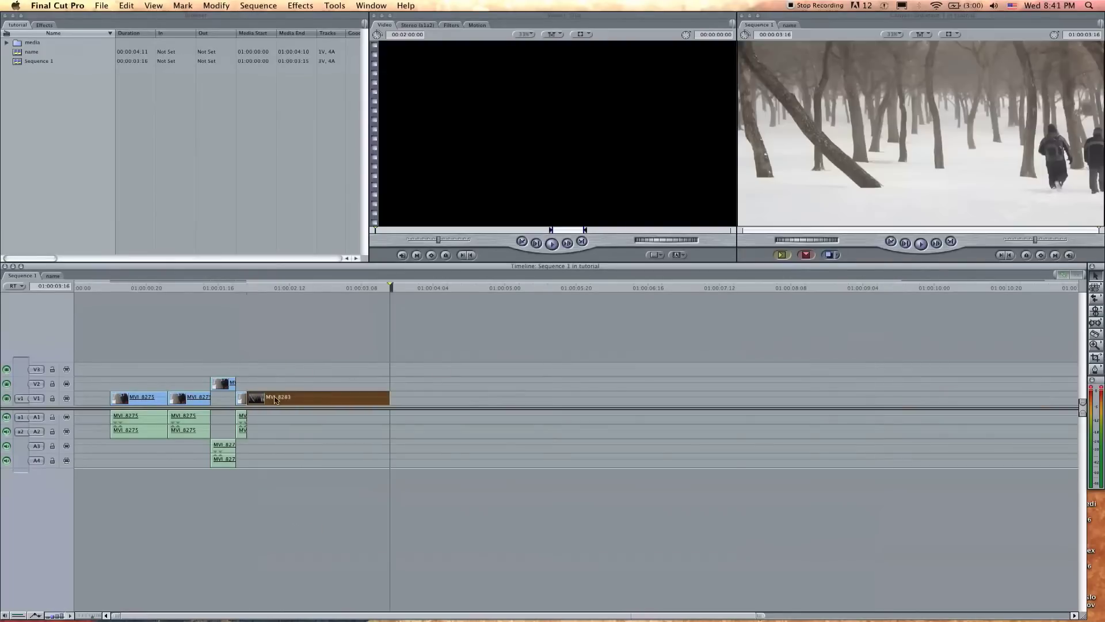
pyautogui.moveTo(379, 397); pyautogui.dragTo(329, 397)
pyautogui.click(319, 357)
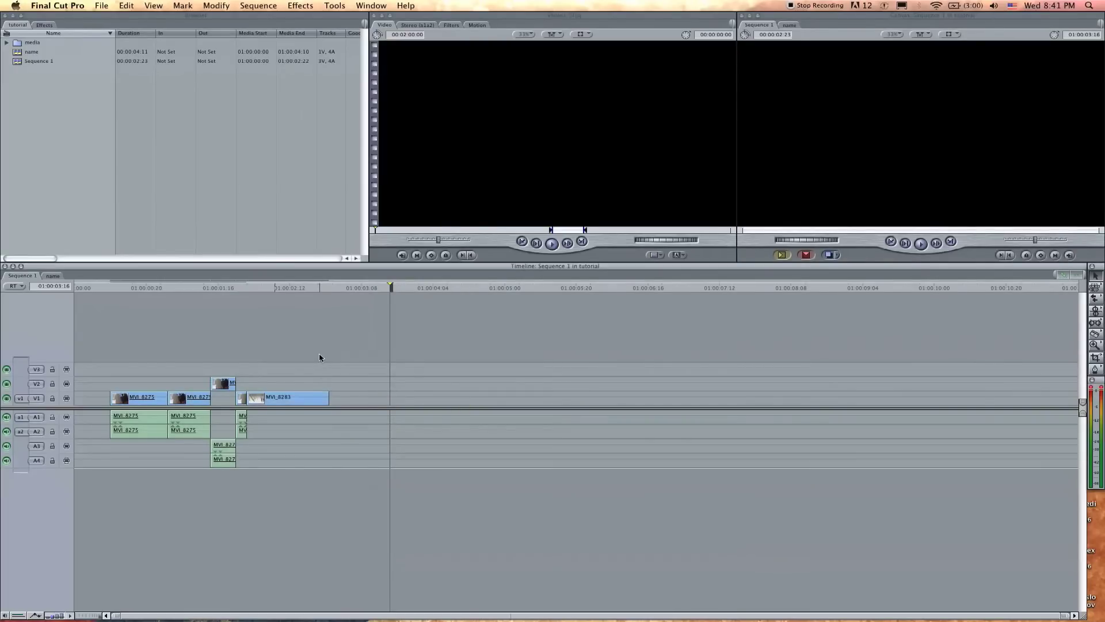
# Revert the tutorial project to its last saved version, accepting the loss of unsaved changes
pyautogui.click(106, 5)
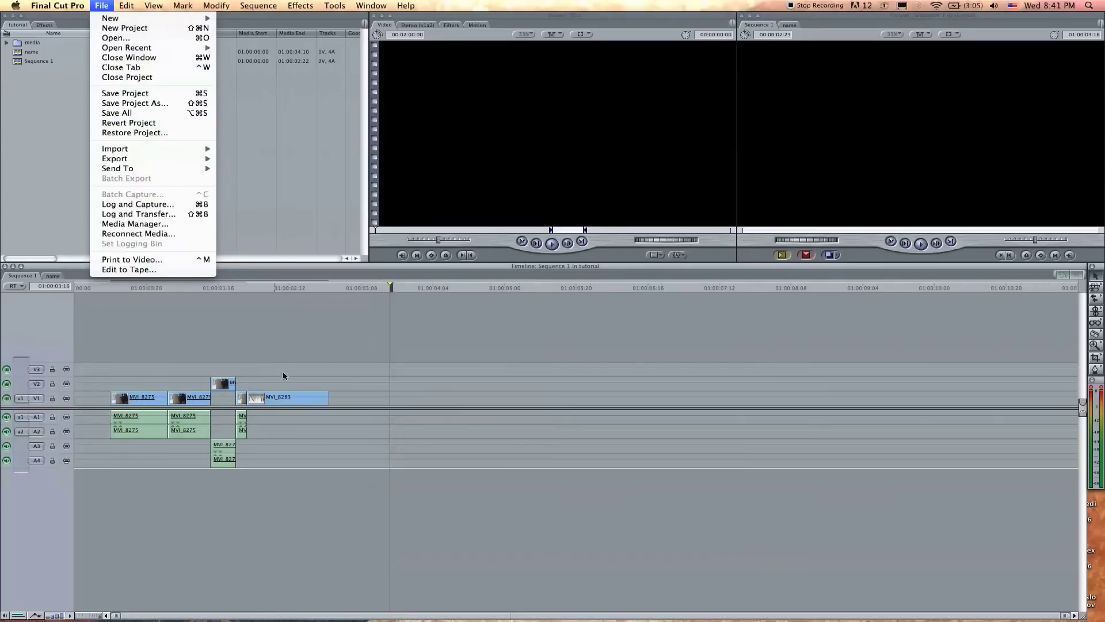
pyautogui.click(125, 123)
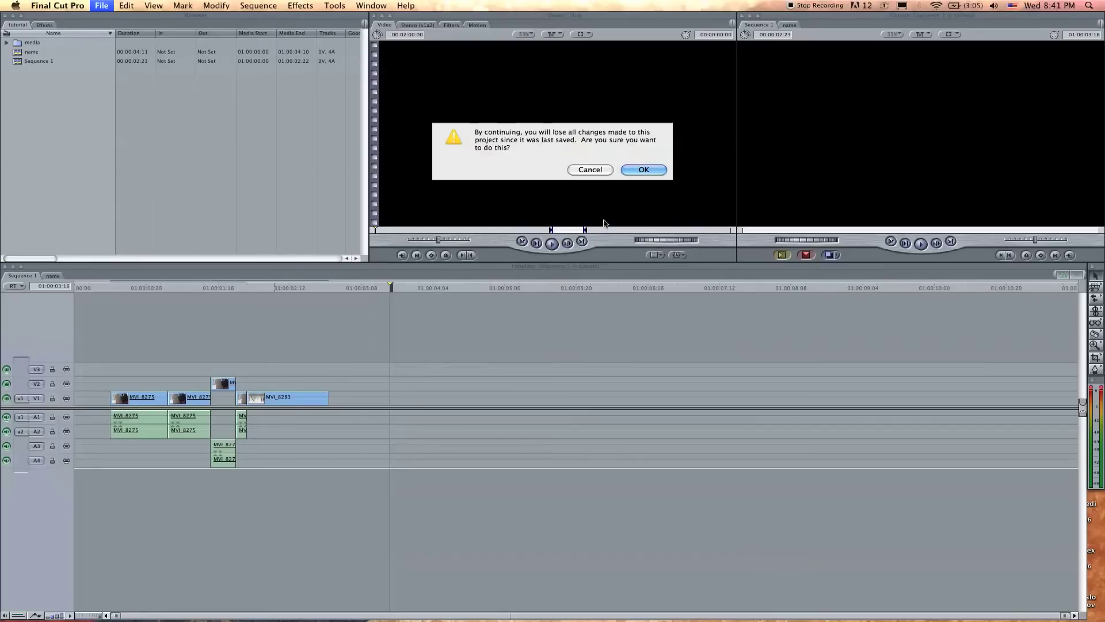
pyautogui.click(660, 169)
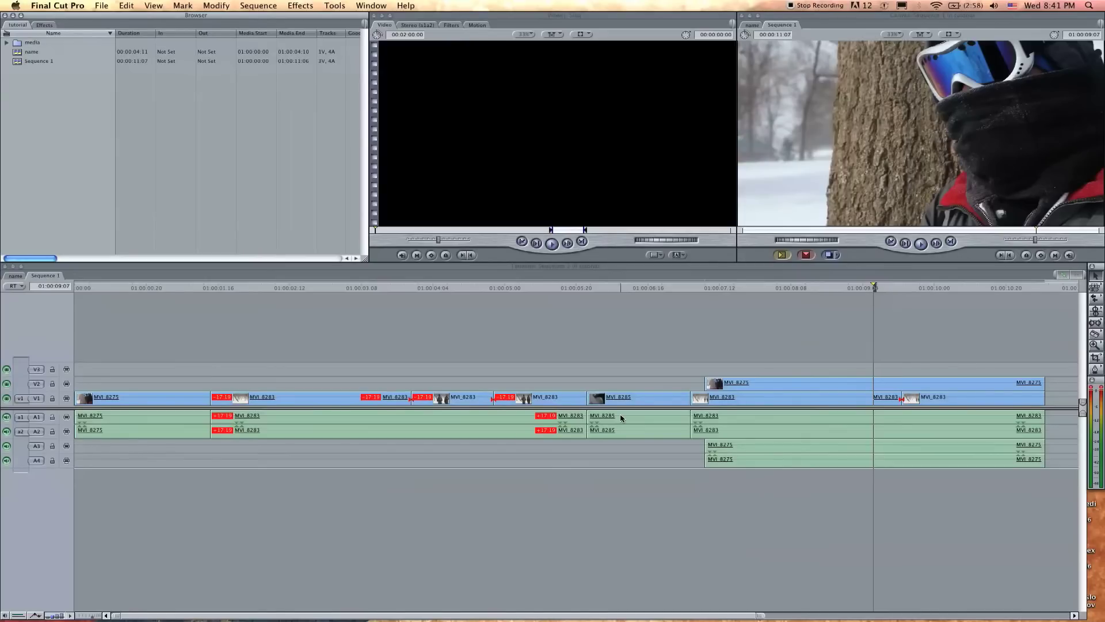
# Restore the tutorial project from the backup made Today, 8:41 PM, accepting the loss of unsaved changes
pyautogui.click(104, 5)
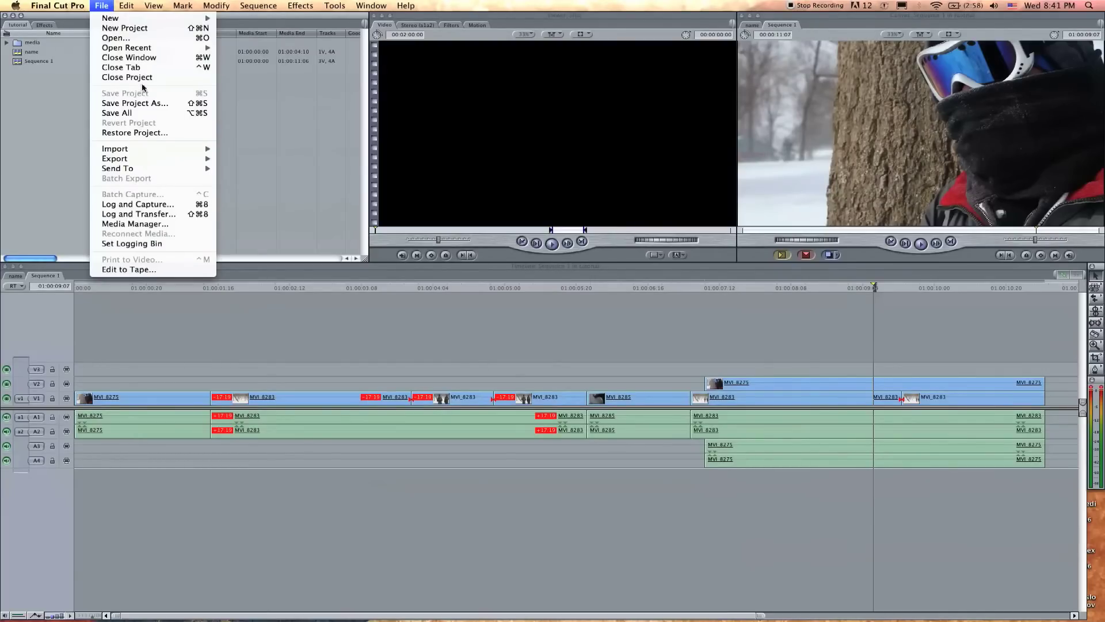
pyautogui.click(106, 7)
pyautogui.click(106, 6)
pyautogui.click(126, 133)
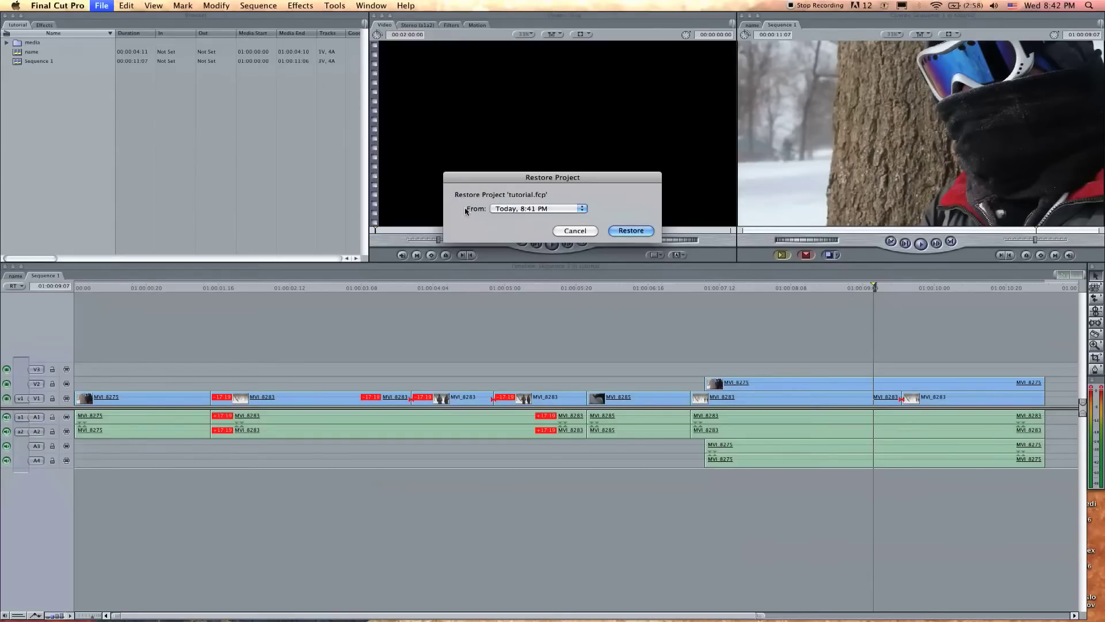
pyautogui.click(519, 210)
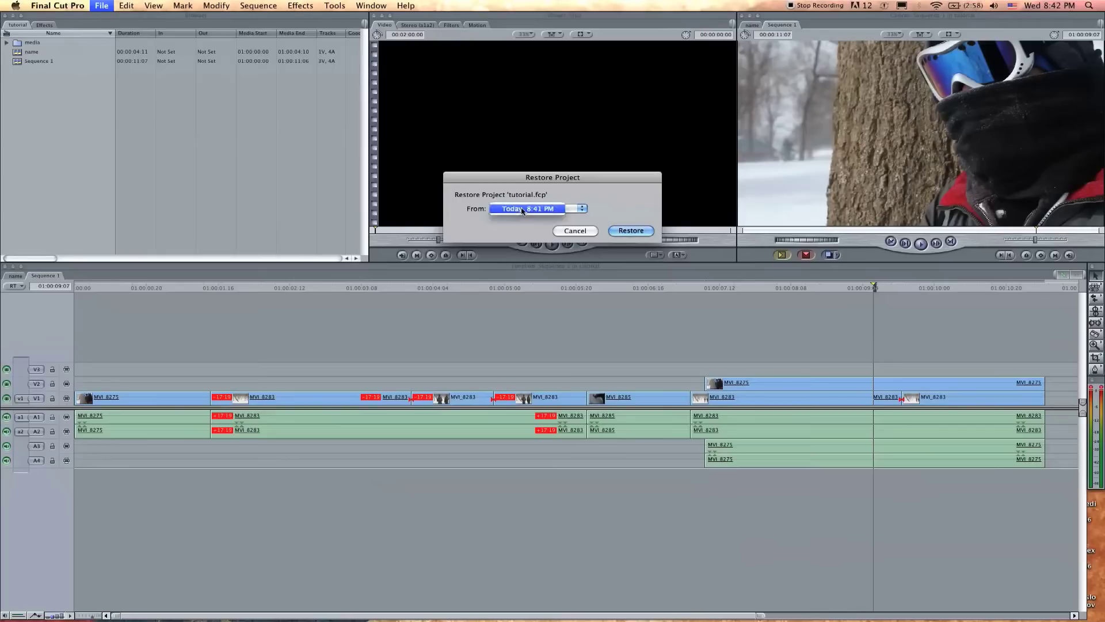
pyautogui.click(585, 209)
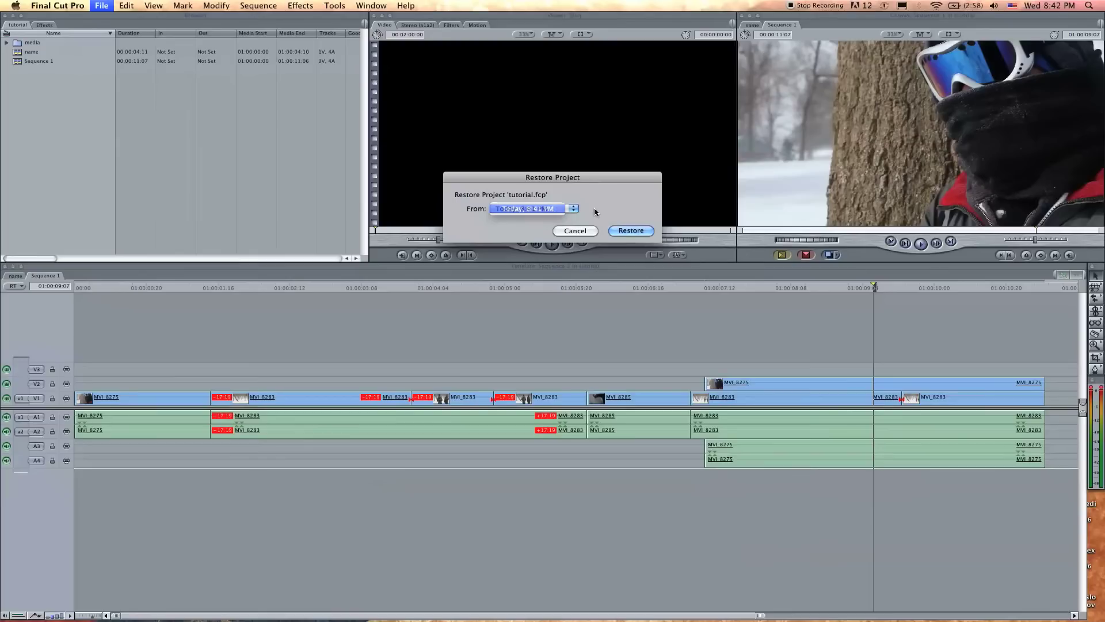
pyautogui.click(564, 208)
pyautogui.click(563, 208)
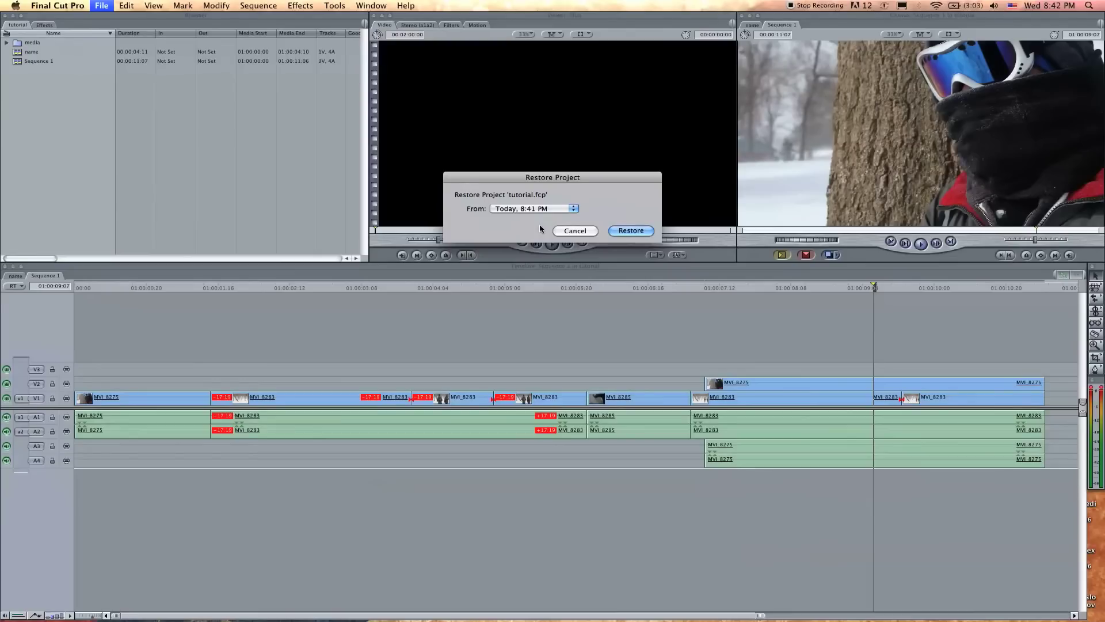
pyautogui.click(547, 211)
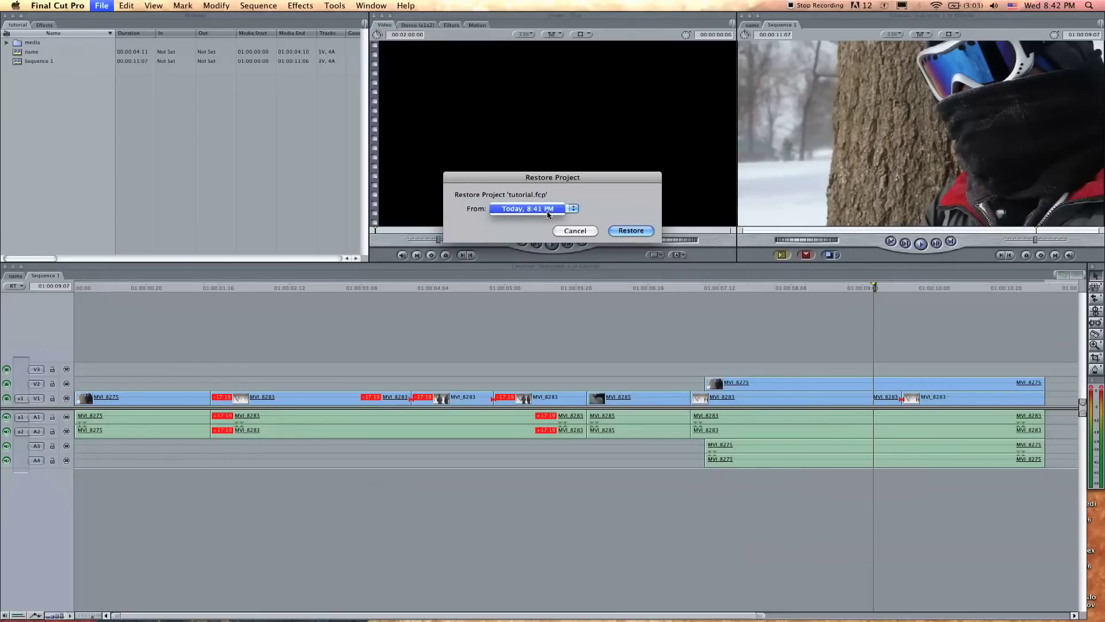
pyautogui.click(548, 213)
pyautogui.click(550, 208)
pyautogui.click(527, 233)
pyautogui.click(564, 209)
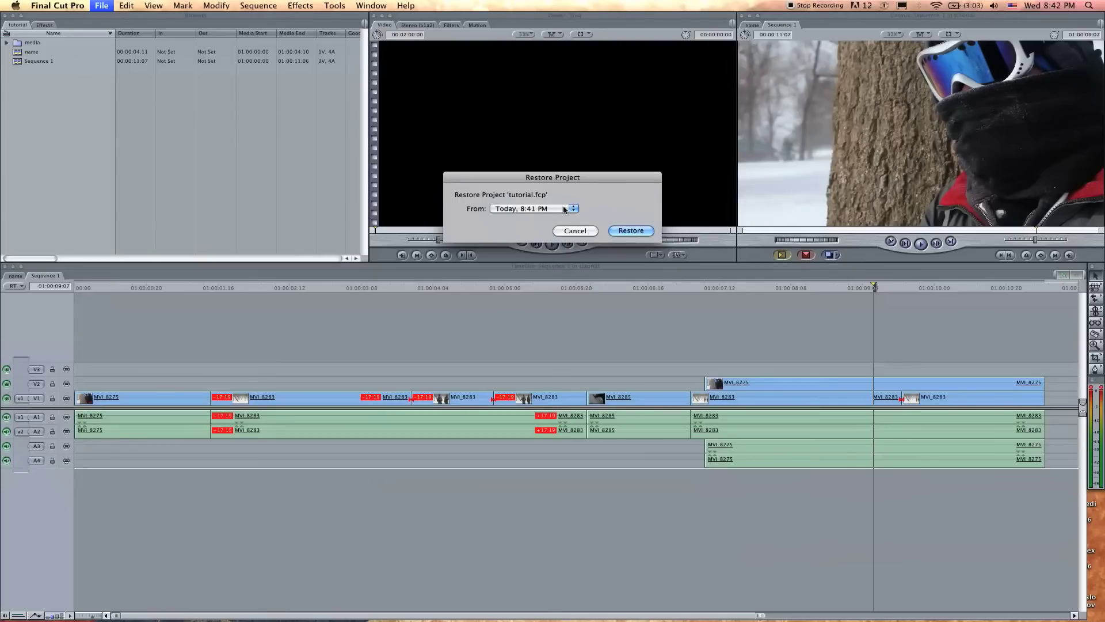
pyautogui.click(561, 208)
pyautogui.click(631, 230)
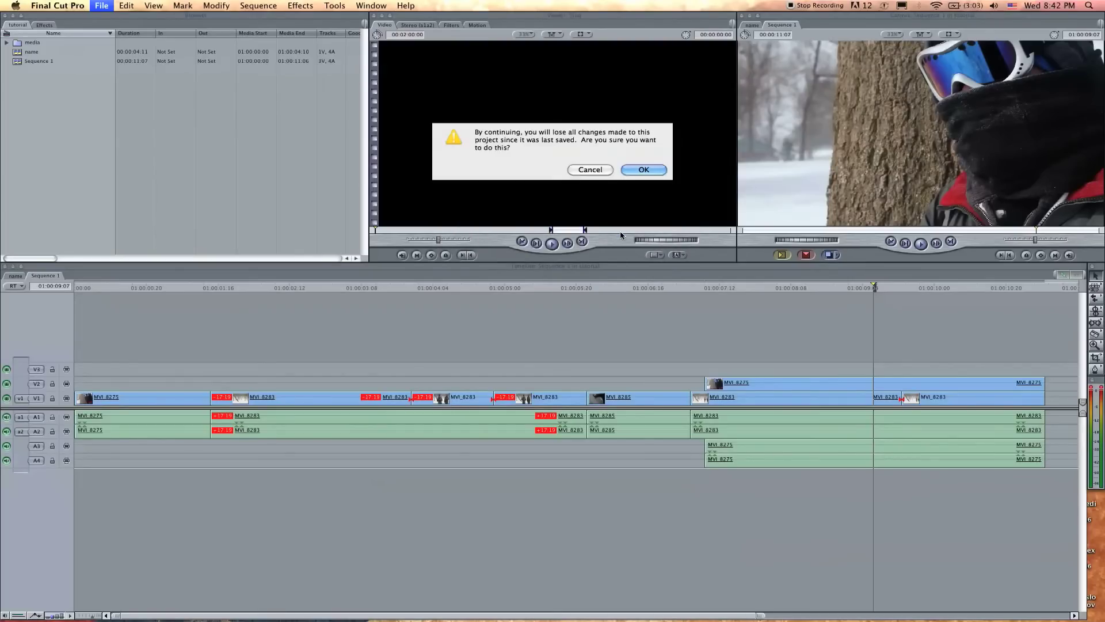
pyautogui.click(643, 172)
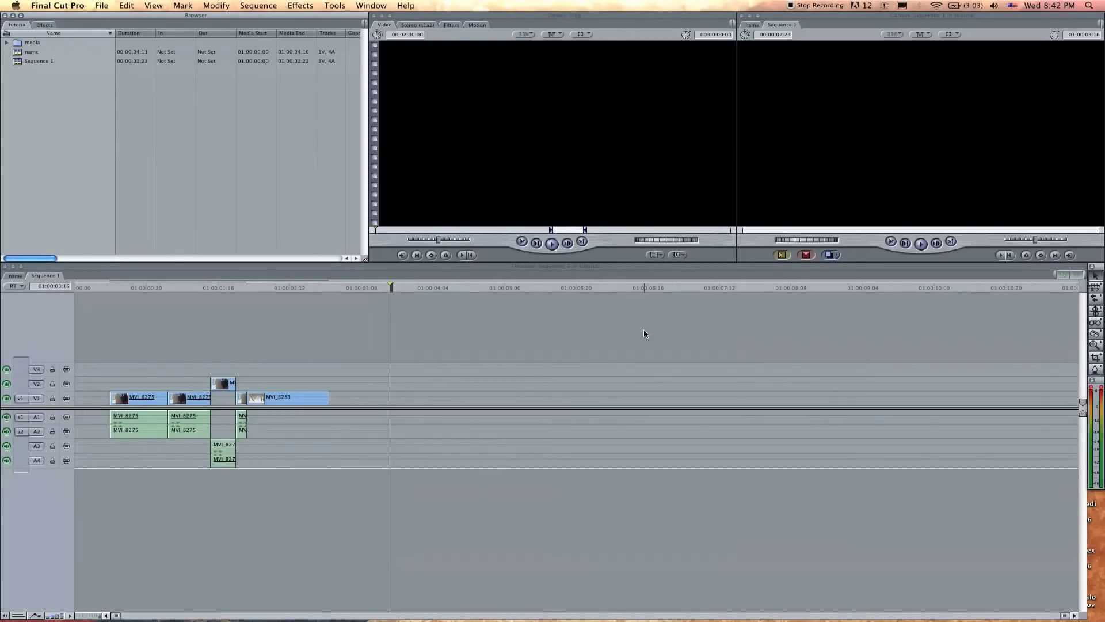
# Check the timelines of the "name" sequence and Sequence 1 in the restored project, fitting all of Sequence 1 into view
pyautogui.click(15, 275)
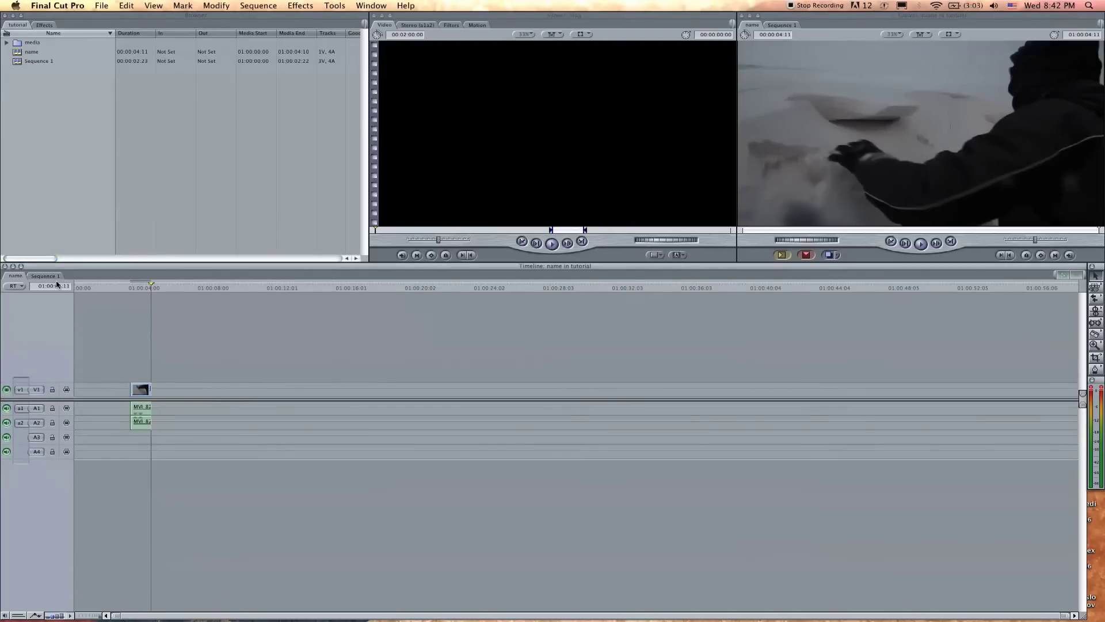
pyautogui.click(45, 275)
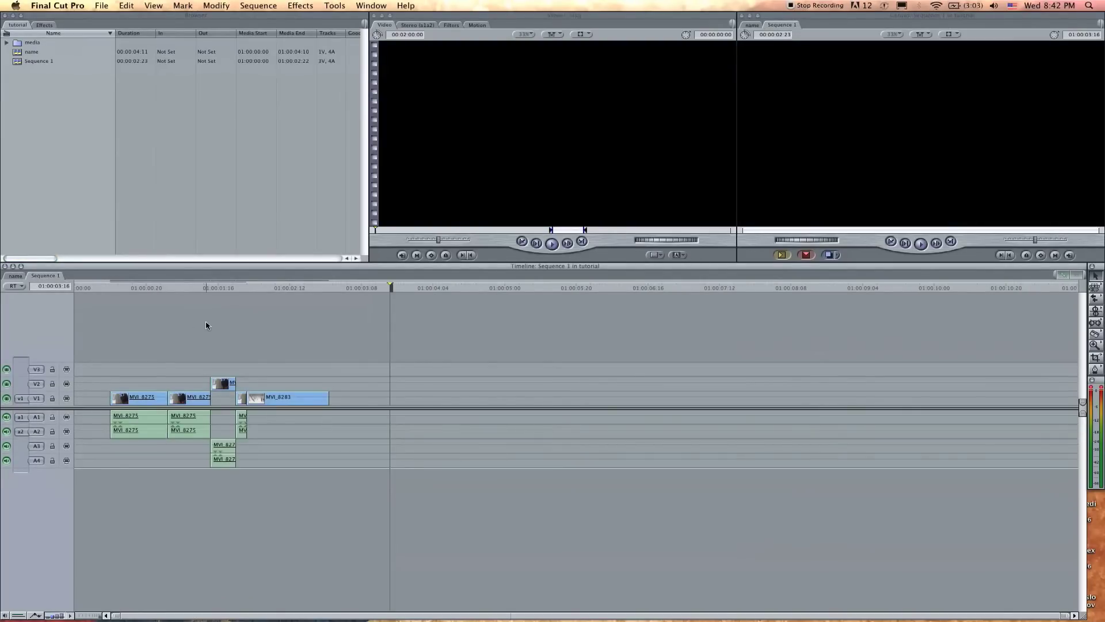
pyautogui.click(102, 6)
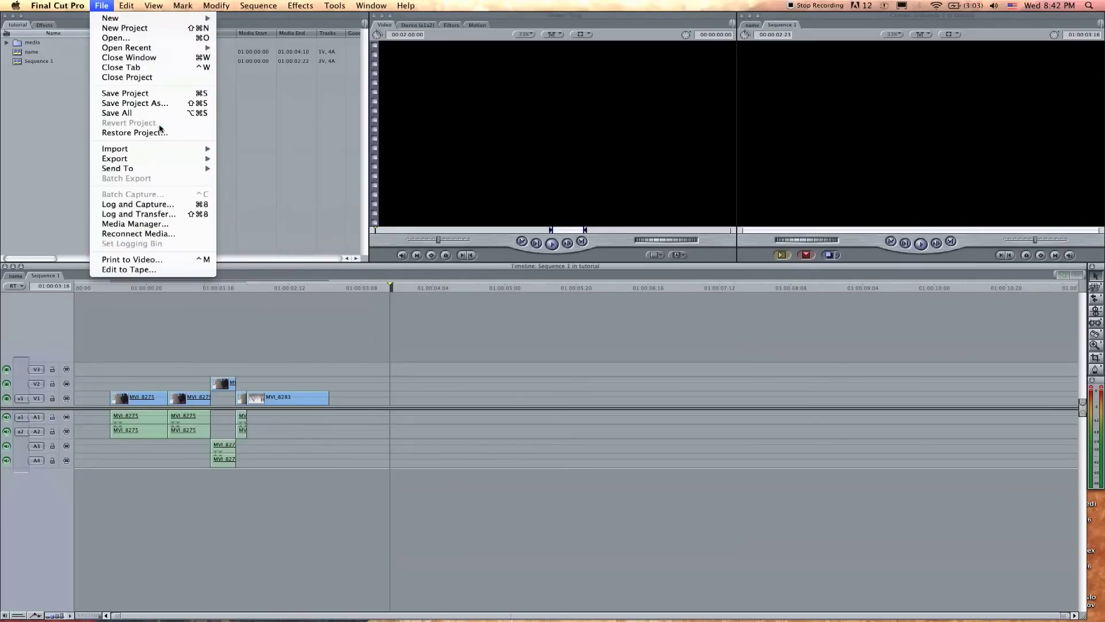
pyautogui.click(98, 4)
pyautogui.hotkey('shift', 'z')
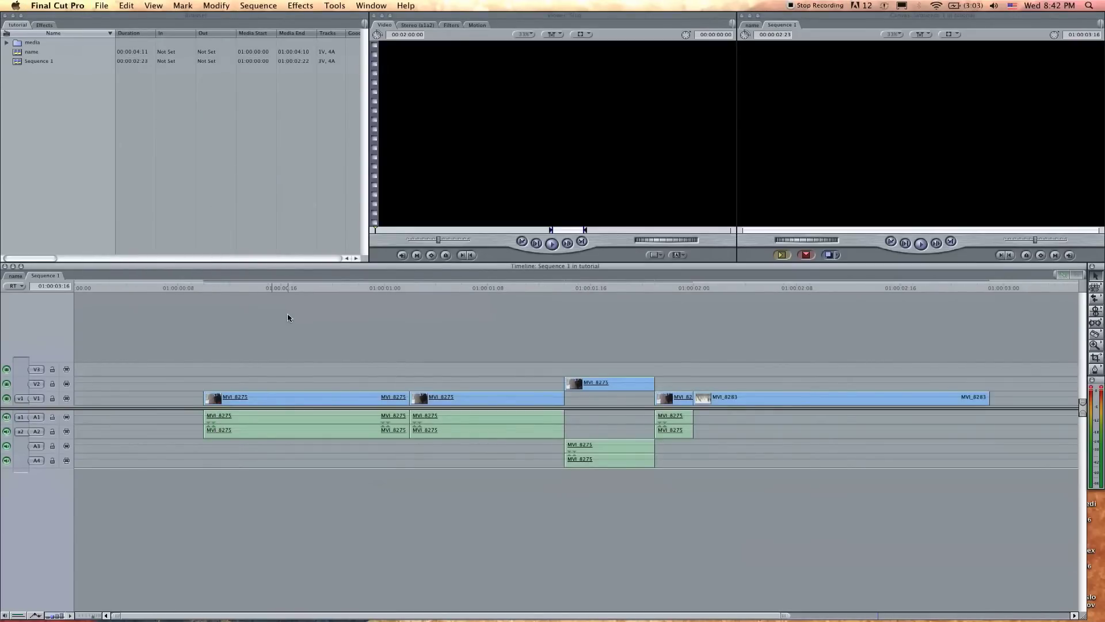
# Examine the Import and Send To options available for the tutorial project with no clip selected
pyautogui.click(101, 8)
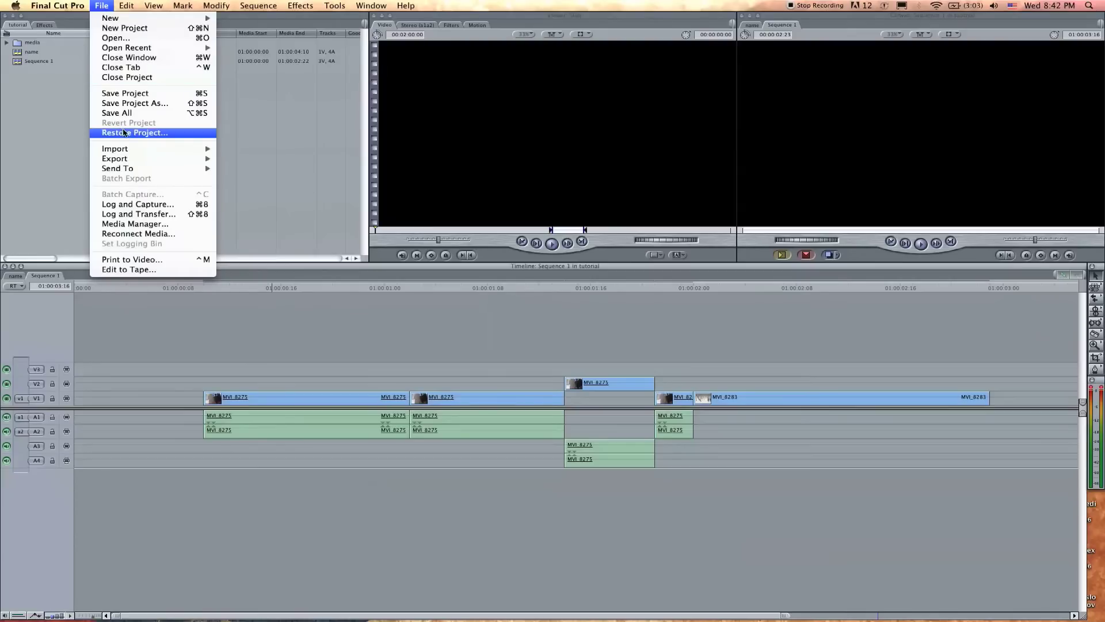
pyautogui.moveTo(128, 151)
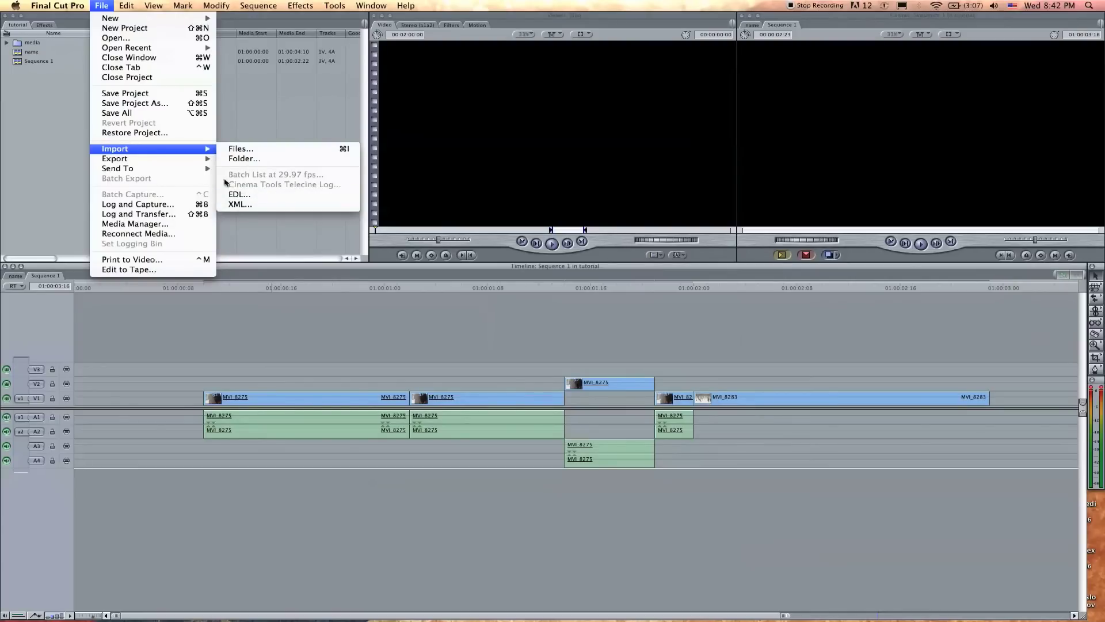
pyautogui.moveTo(211, 162)
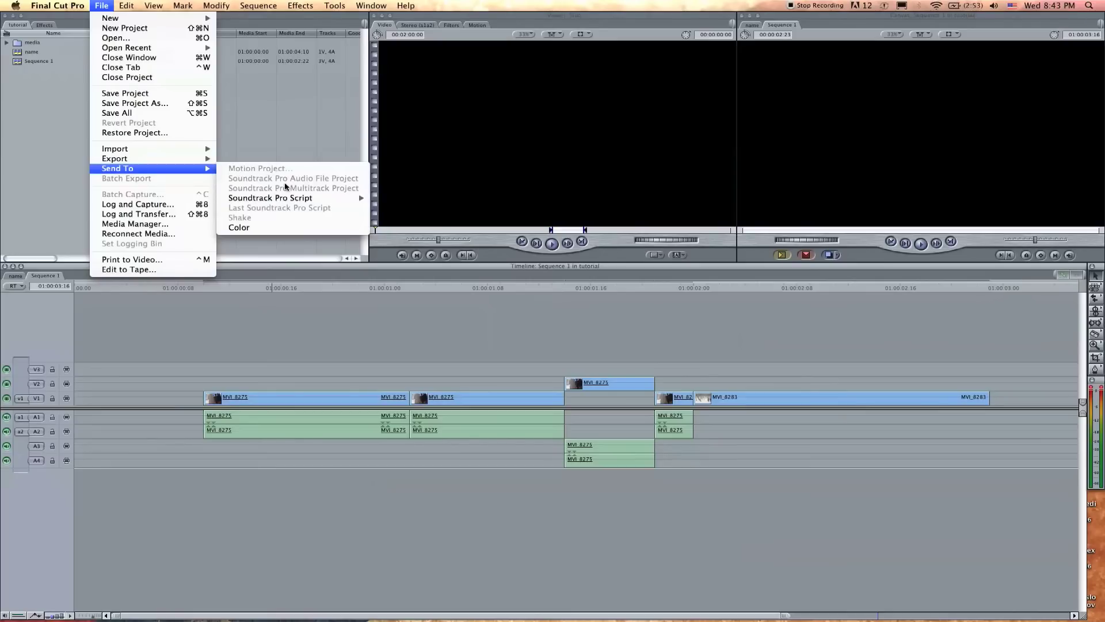
pyautogui.click(324, 343)
# Select the first MVI_8275 clip on V1 and examine its Send To options and its other clip commands
pyautogui.click(324, 398)
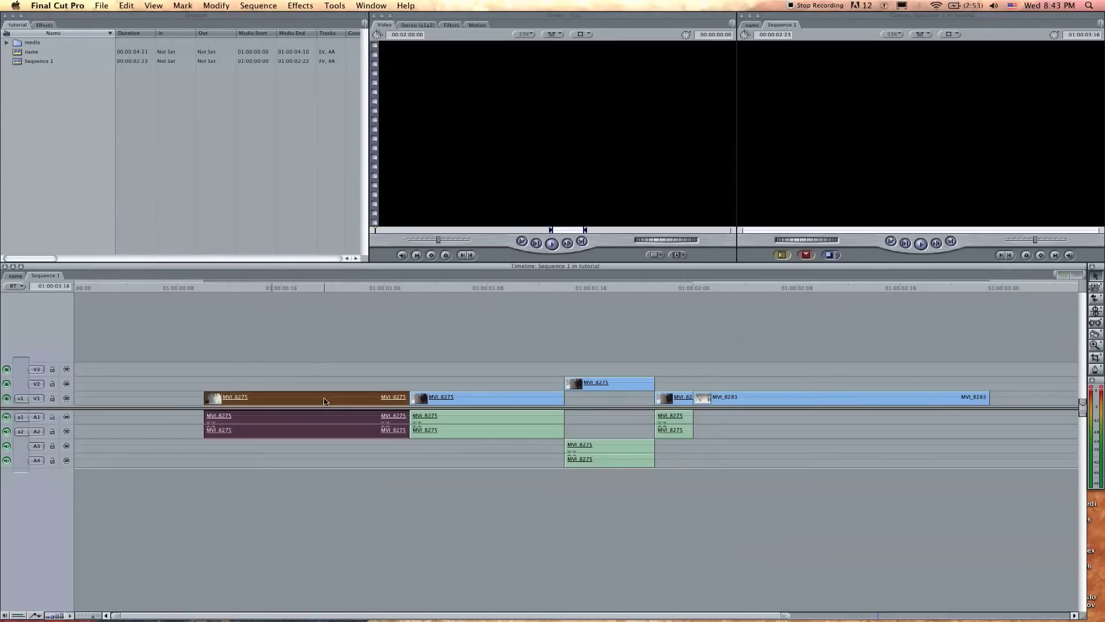
pyautogui.click(106, 7)
pyautogui.click(105, 7)
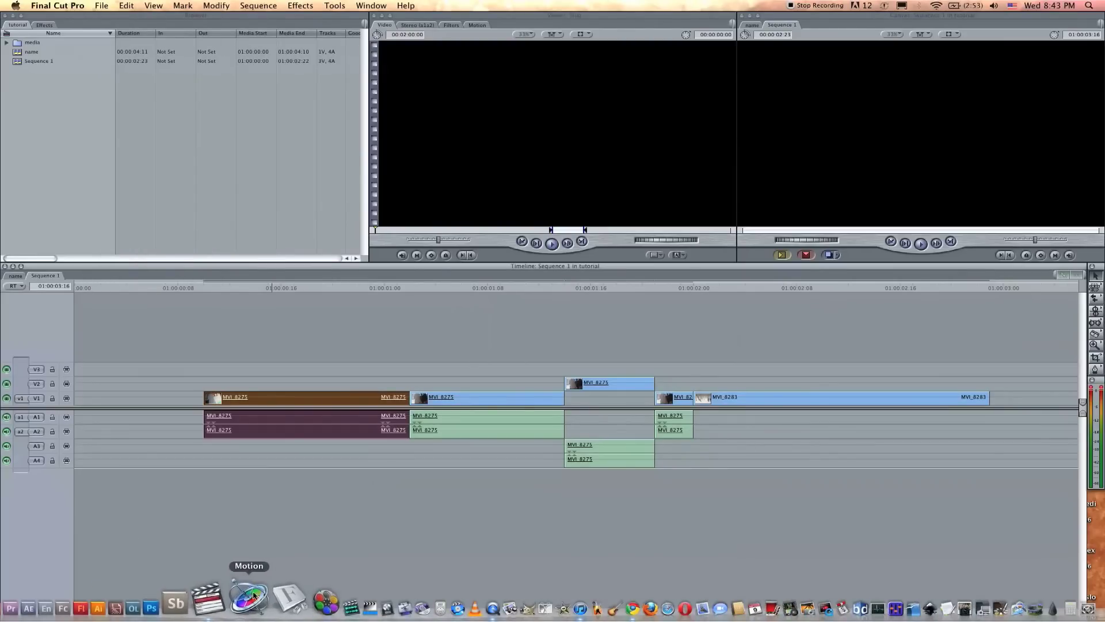
pyautogui.click(101, 6)
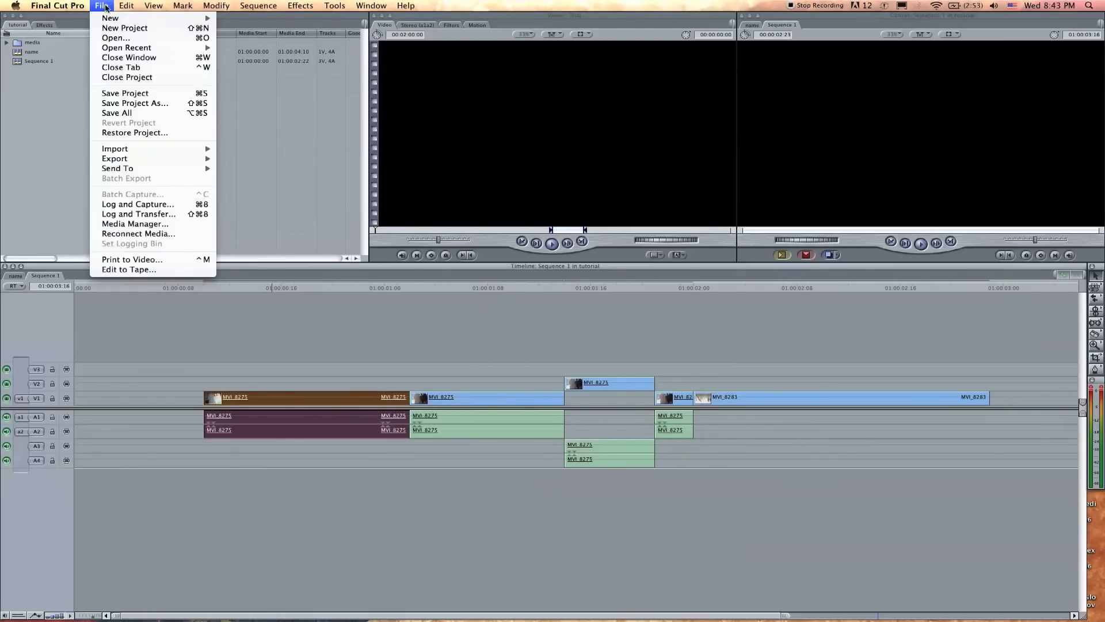
pyautogui.moveTo(160, 163)
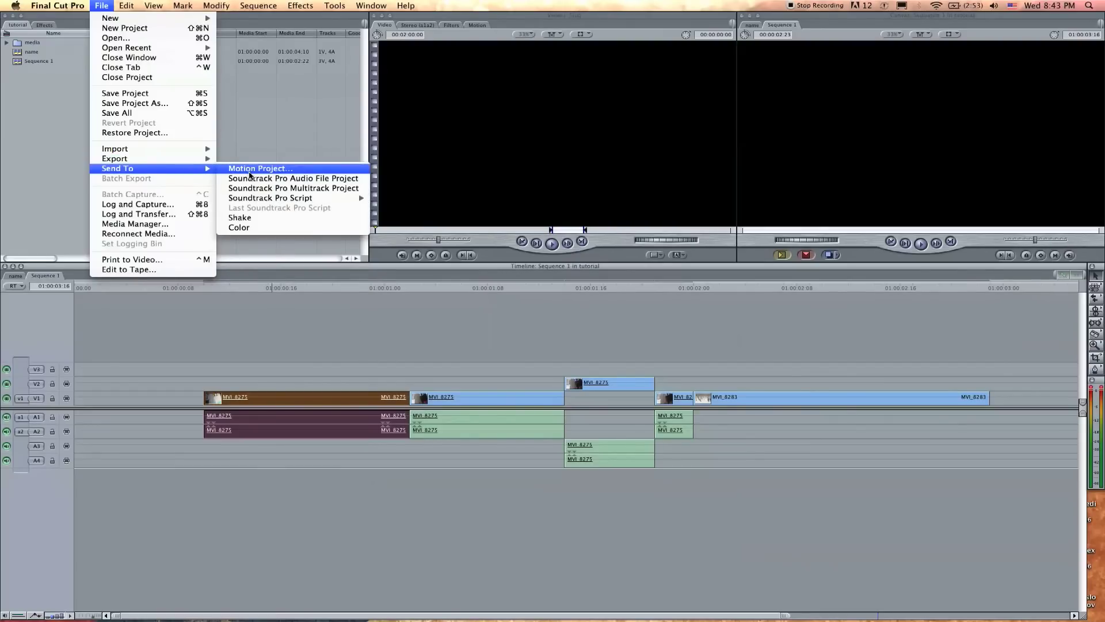
pyautogui.click(290, 300)
pyautogui.click(290, 300)
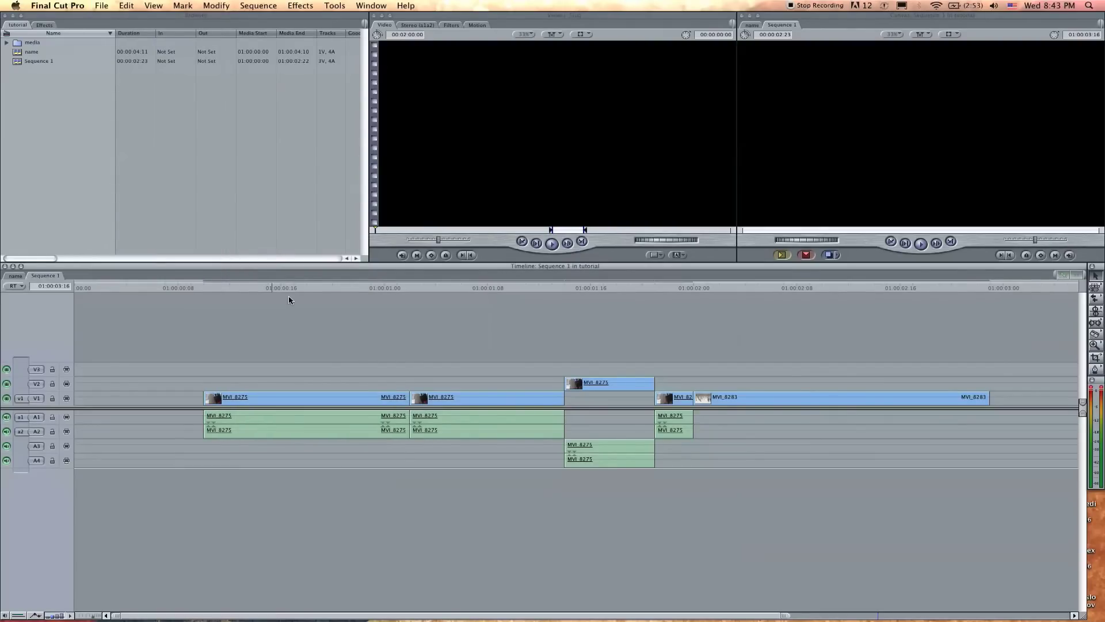
pyautogui.rightClick(308, 397)
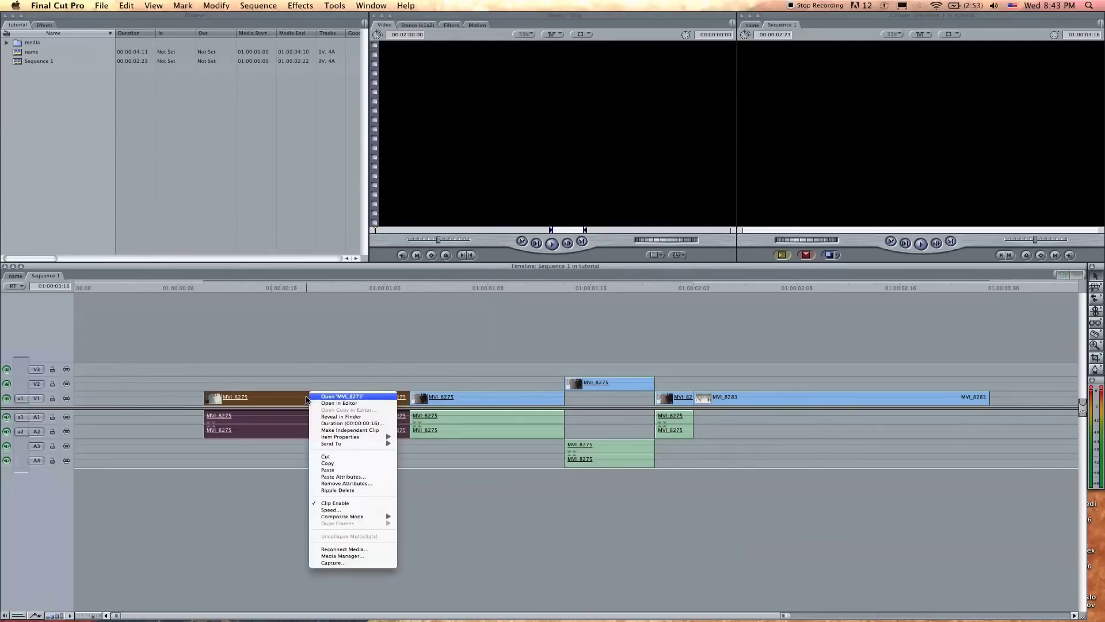
pyautogui.click(313, 360)
# Examine the commands for capturing, managing and reconnecting media and for output to video or tape, without running any
pyautogui.click(98, 5)
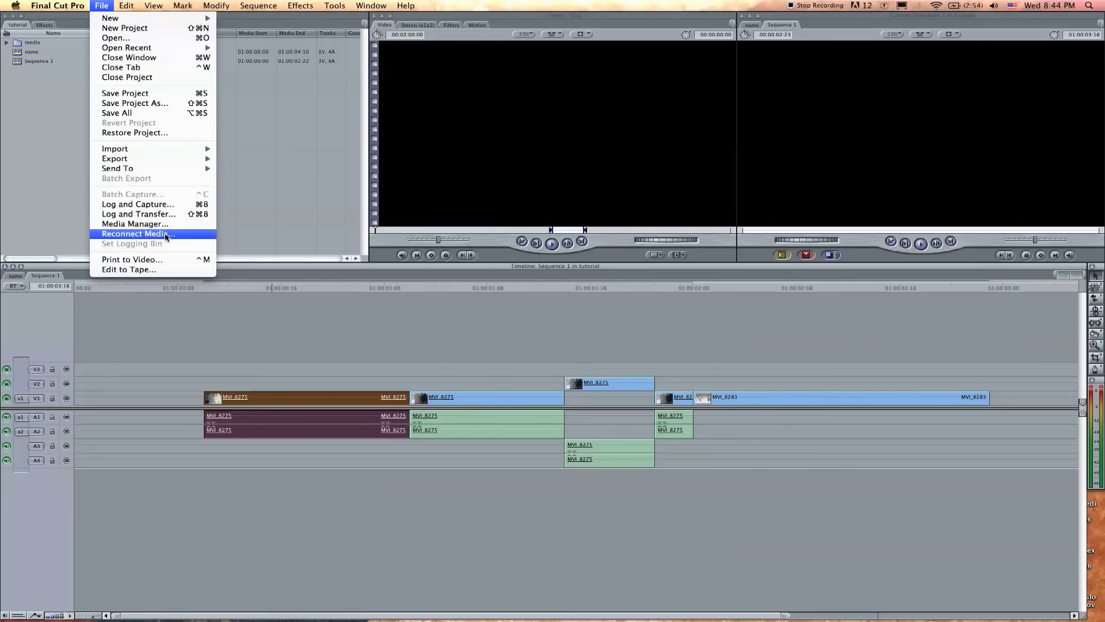
pyautogui.click(169, 258)
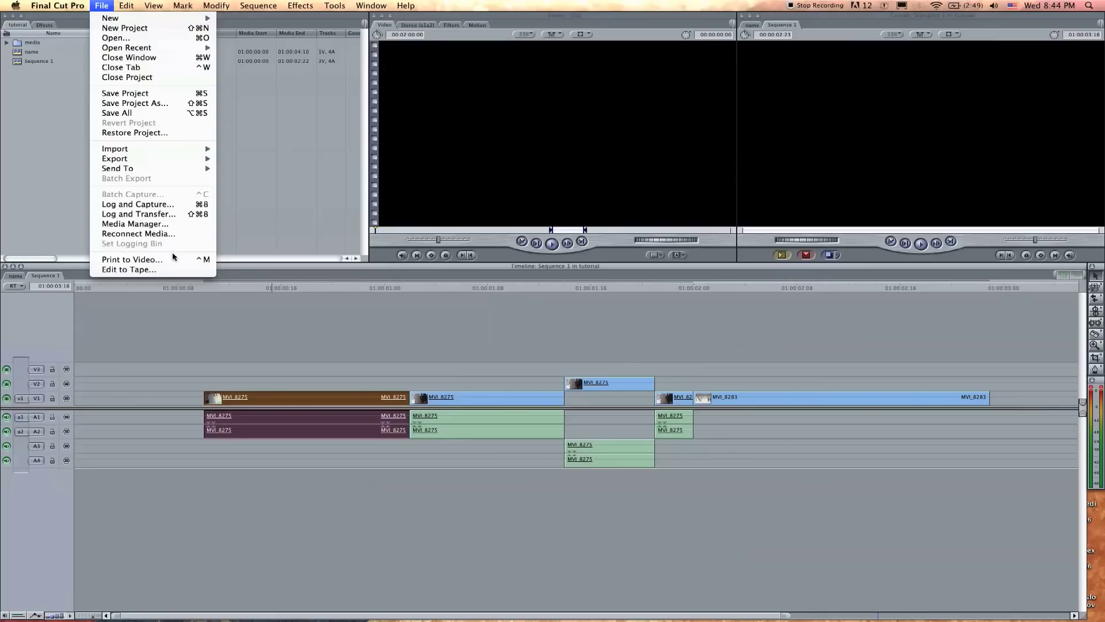
pyautogui.click(101, 5)
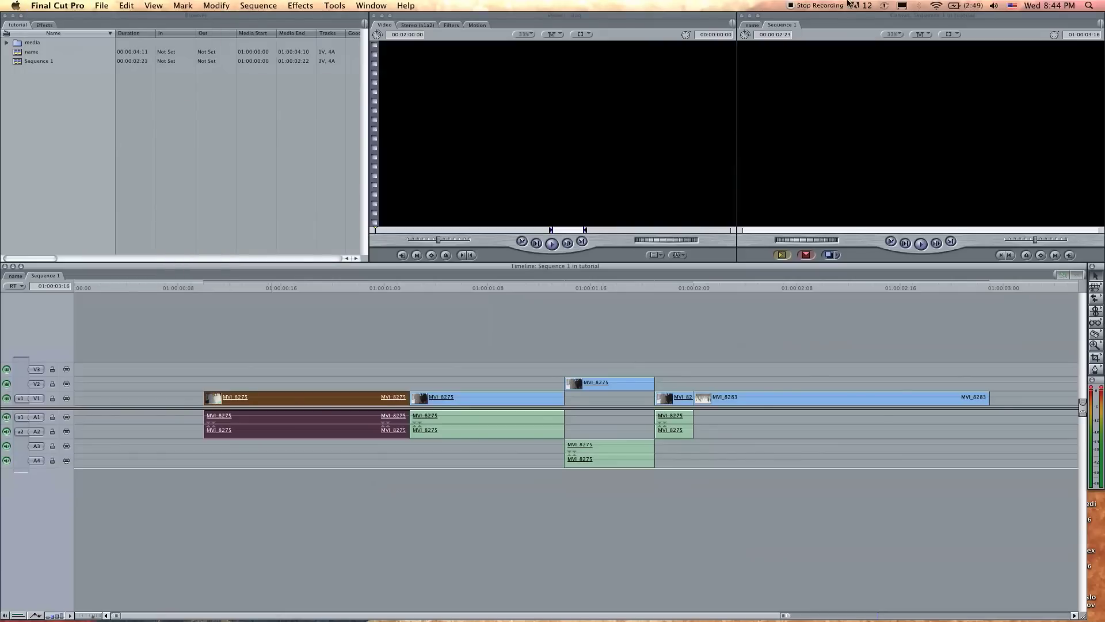